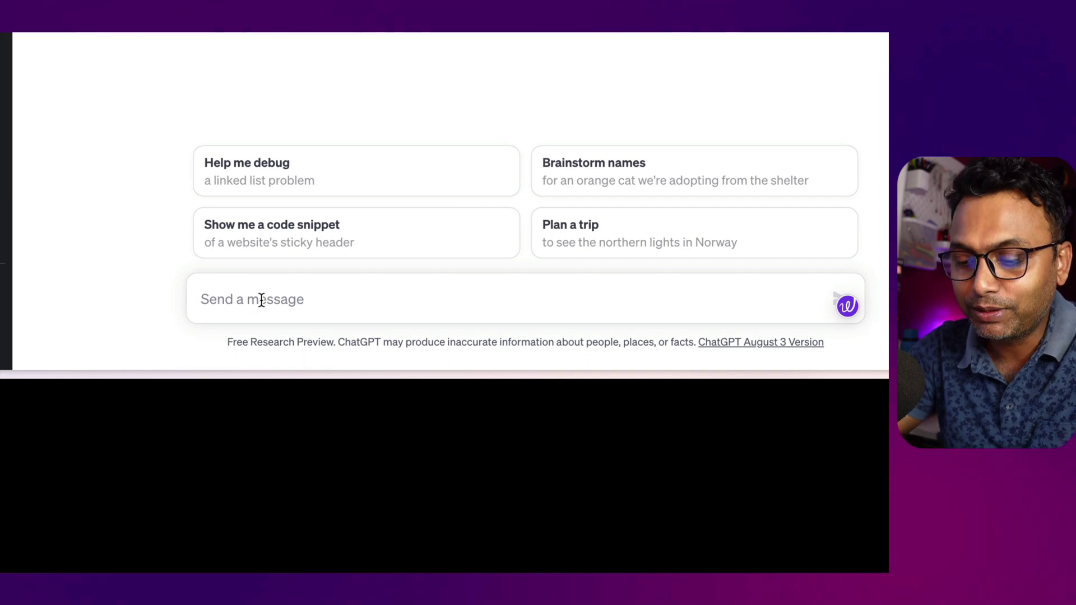
Begin the chat prompt with the role line "you are 10 years experience icon designer."
type("you are ")
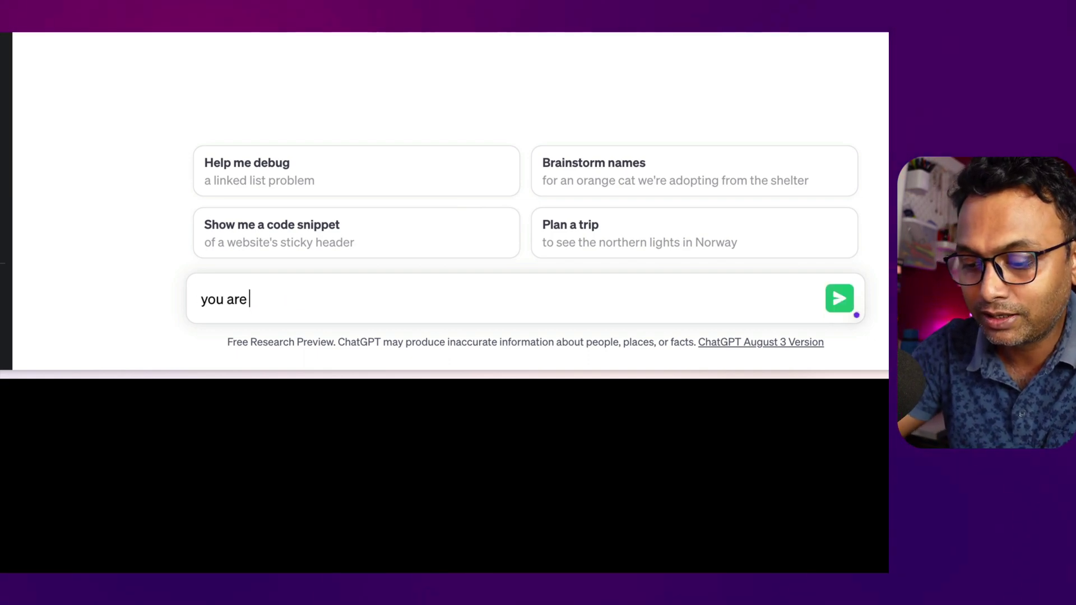
type("10 years exce")
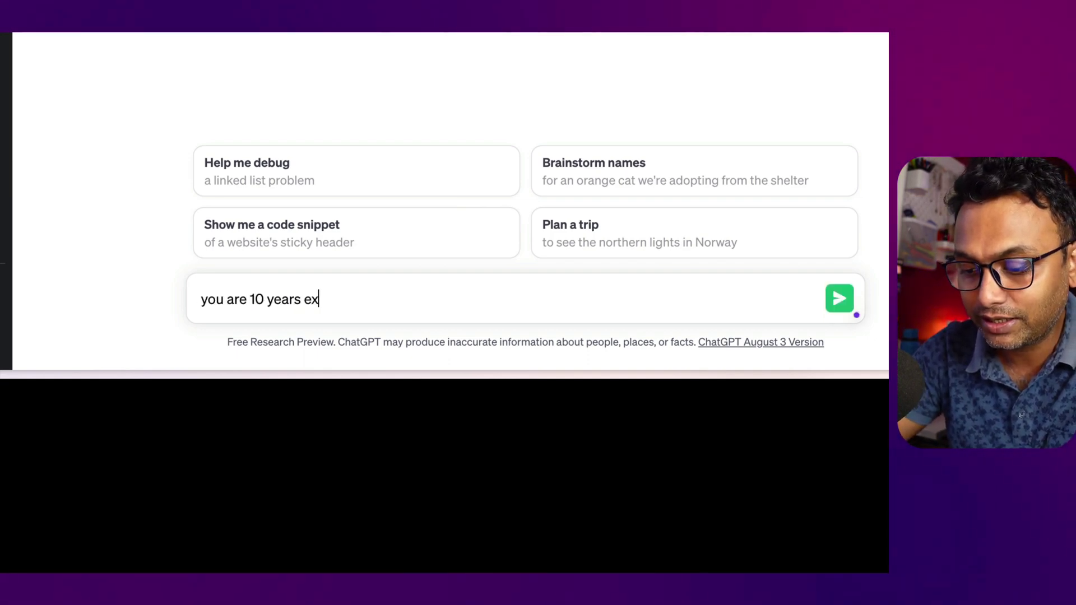
key("BackSpace")
key("BackSpace")
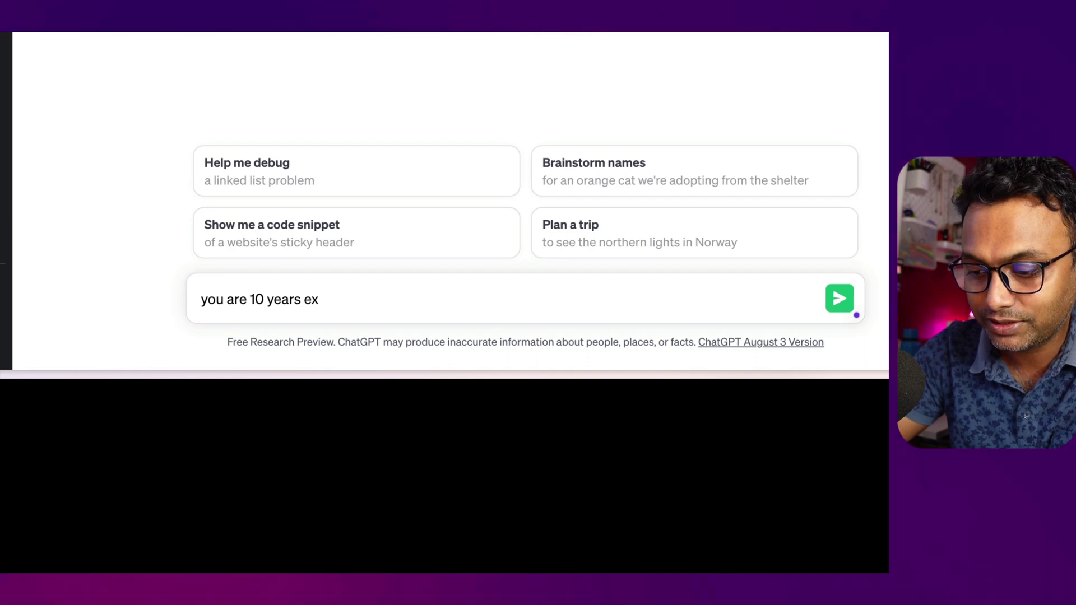
type("perience ")
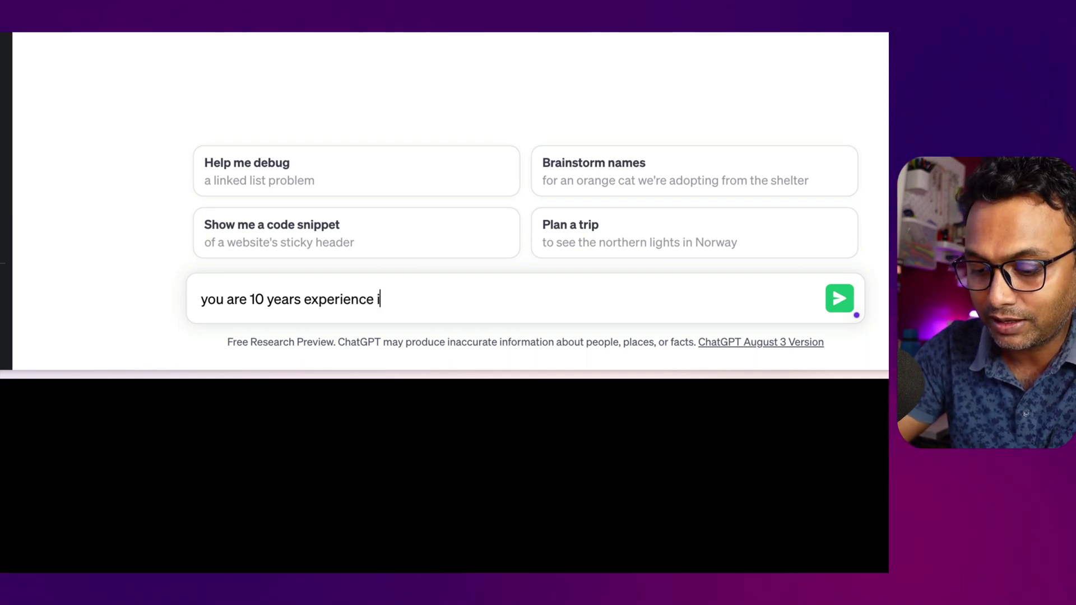
type("icon designer")
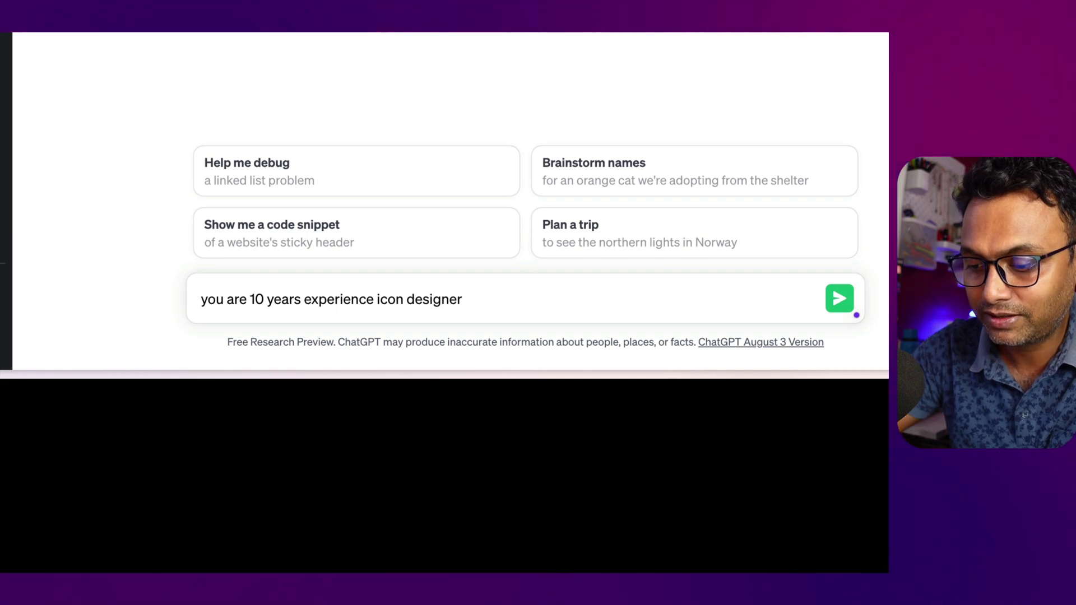
type(".")
key("shift+Return")
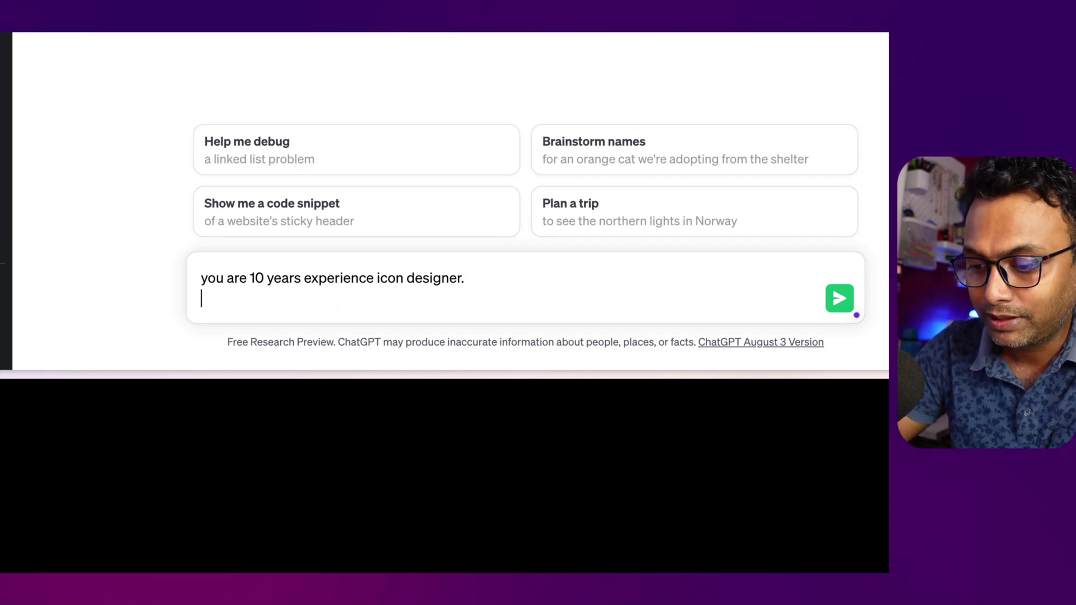
Write the prompt's second line as "you are designing icons for health care Applications"
type("you are dsigning ==")
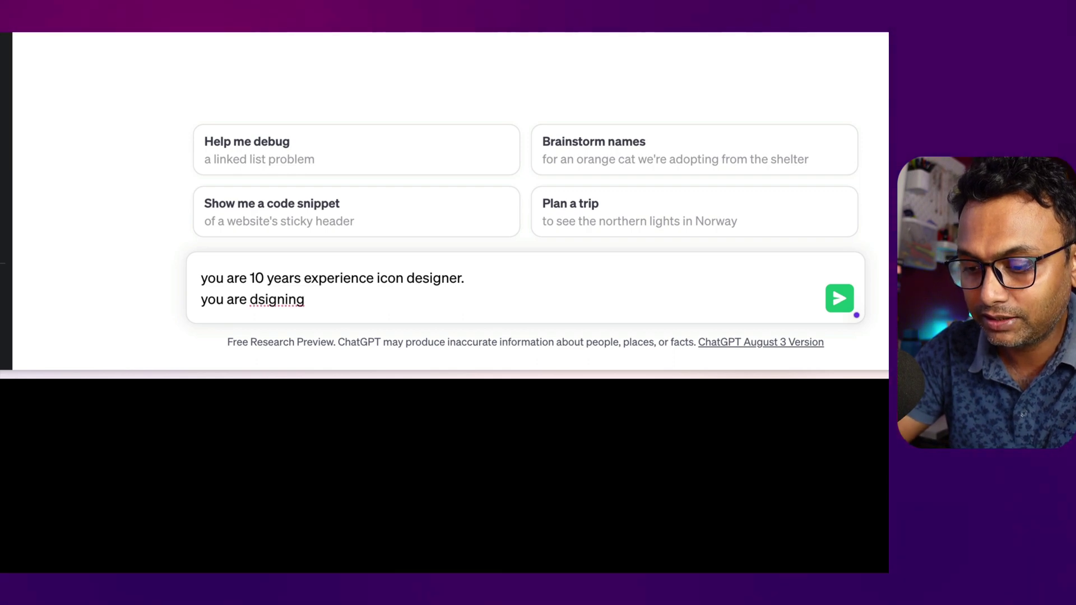
key("BackSpace")
key("BackSpace")
key("BackSpace")
key("BackSpace")
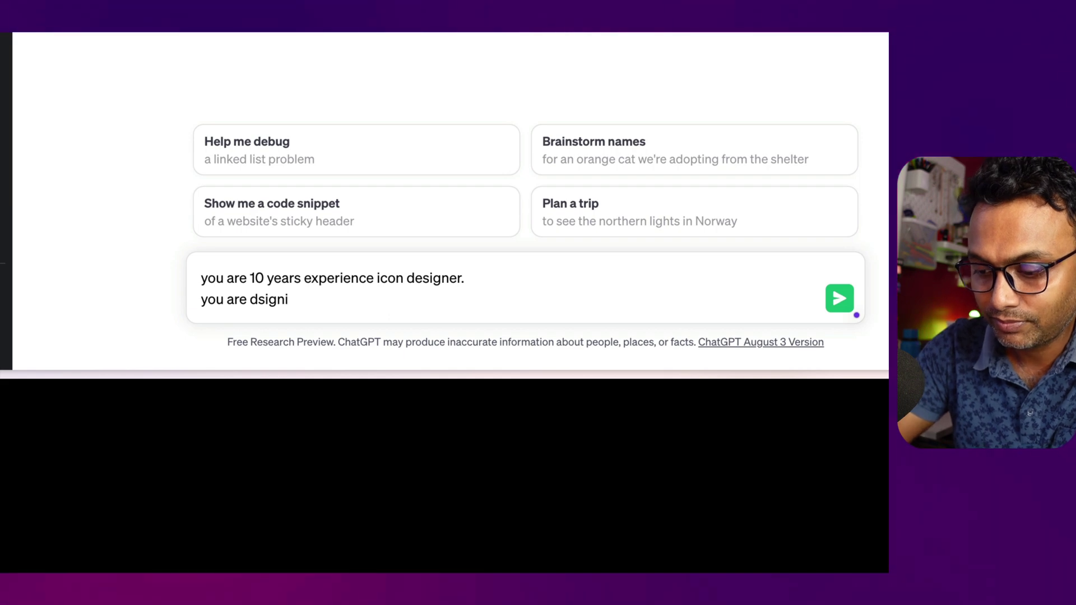
type("g ")
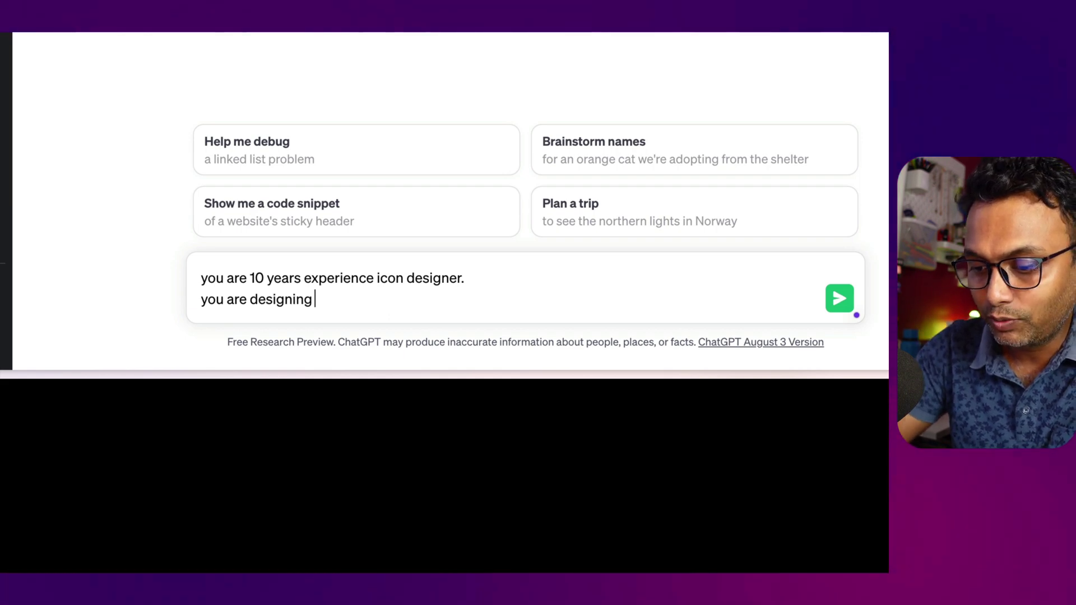
type("health care ")
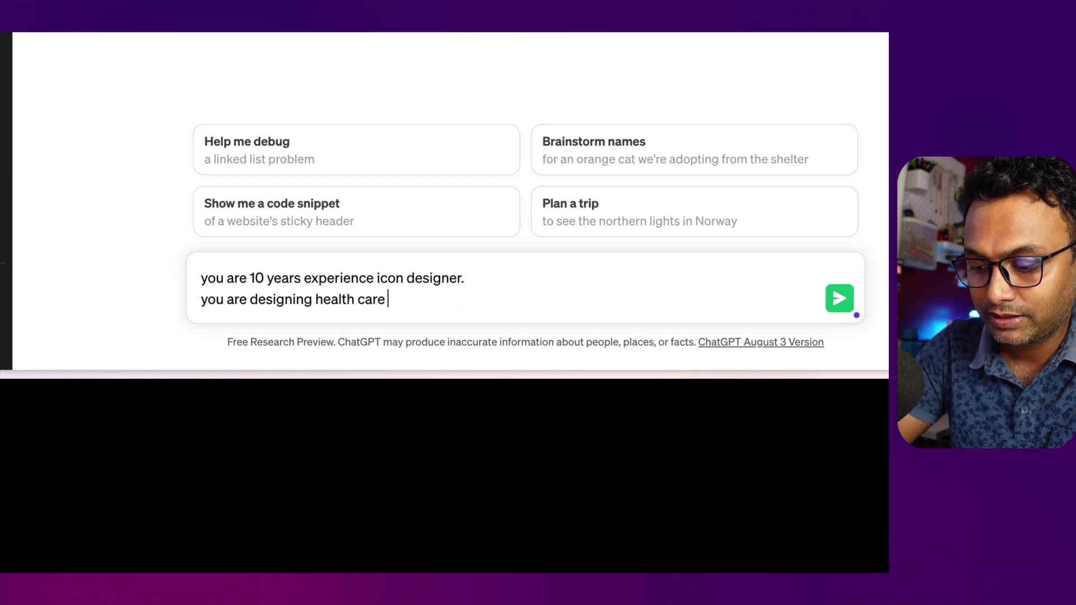
type("app")
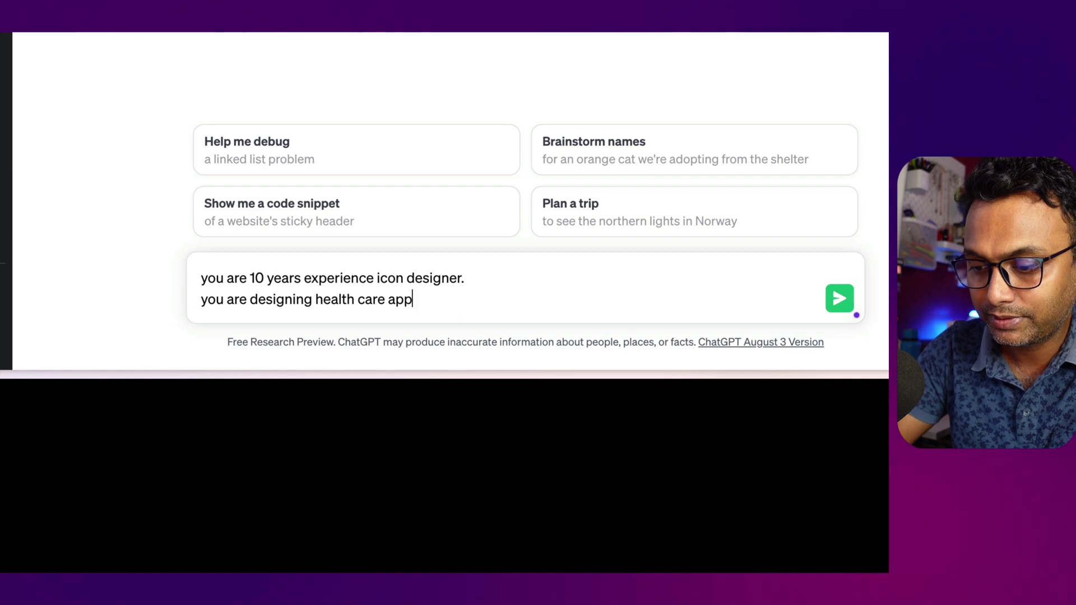
left_click(317, 299)
type("icons for health")
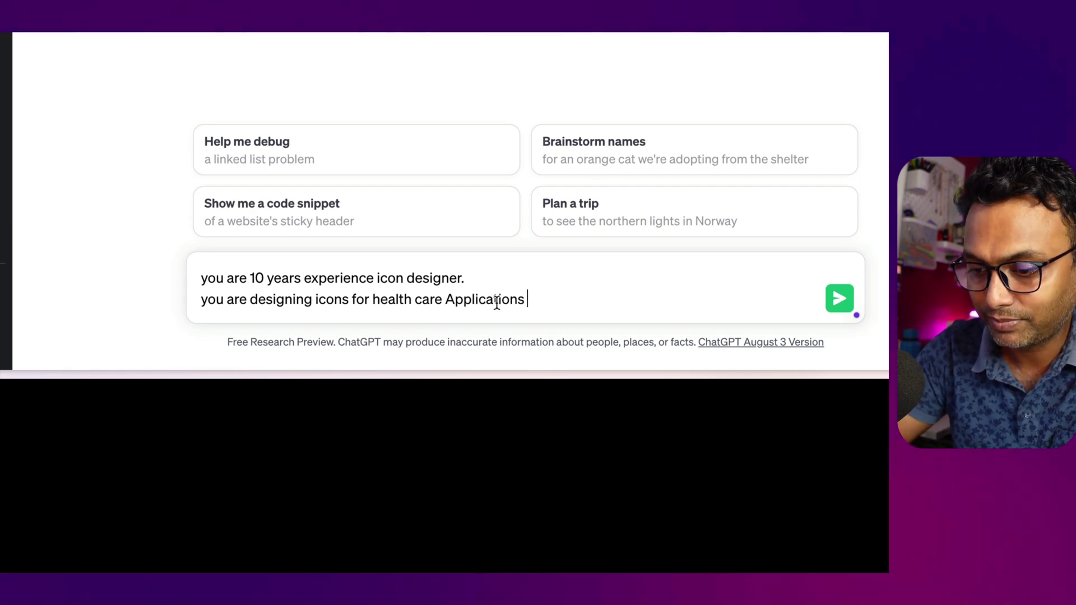
After a blank line, add "below are some the various categories for different therapies" to the prompt
key("shift+Return")
key("shift+Return")
type("Helow a")
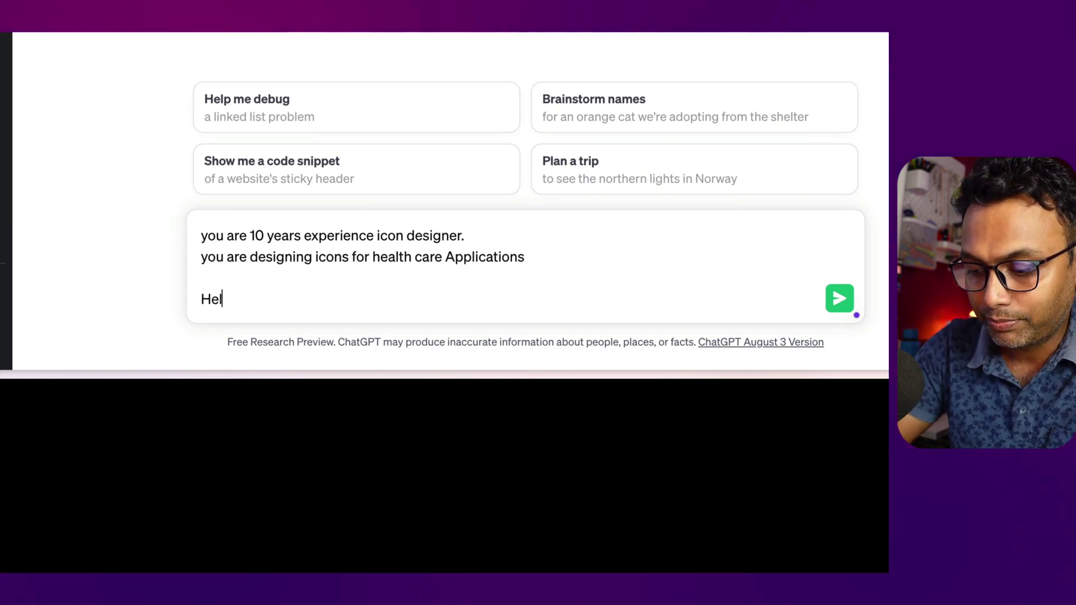
key("BackSpace")
key("BackSpace")
key("BackSpace")
key("BackSpace")
key("BackSpace")
key("BackSpace")
key("BackSpace")
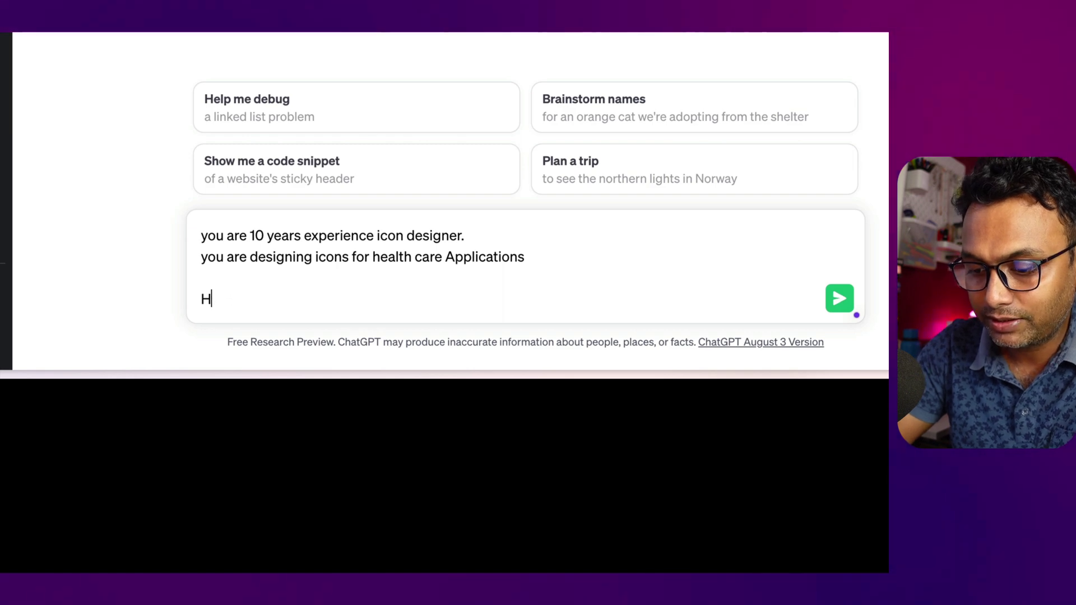
type("below are some of")
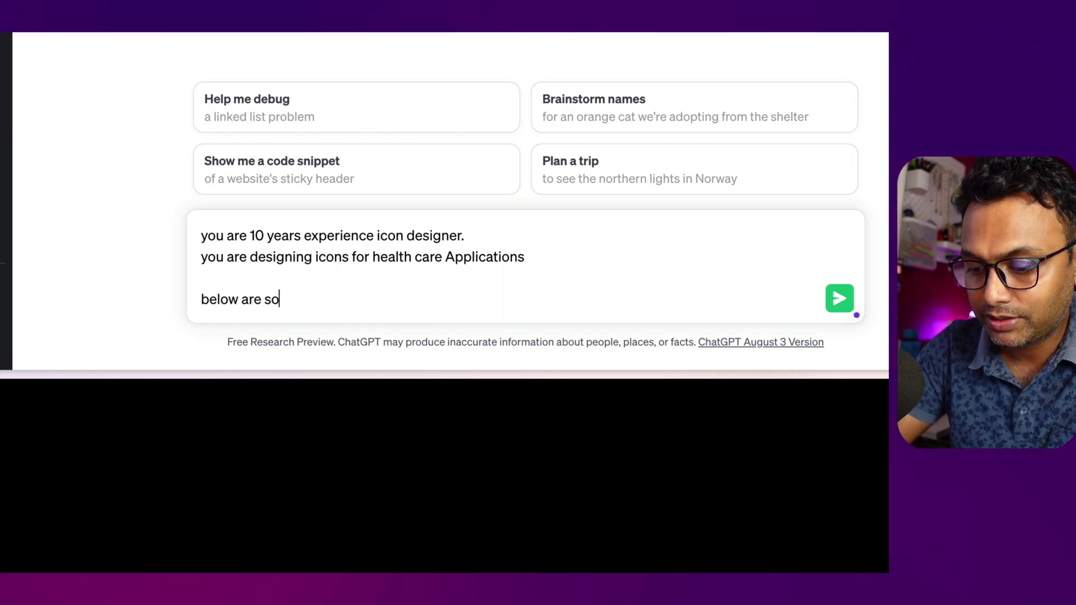
key("BackSpace")
key("BackSpace")
type("the vari")
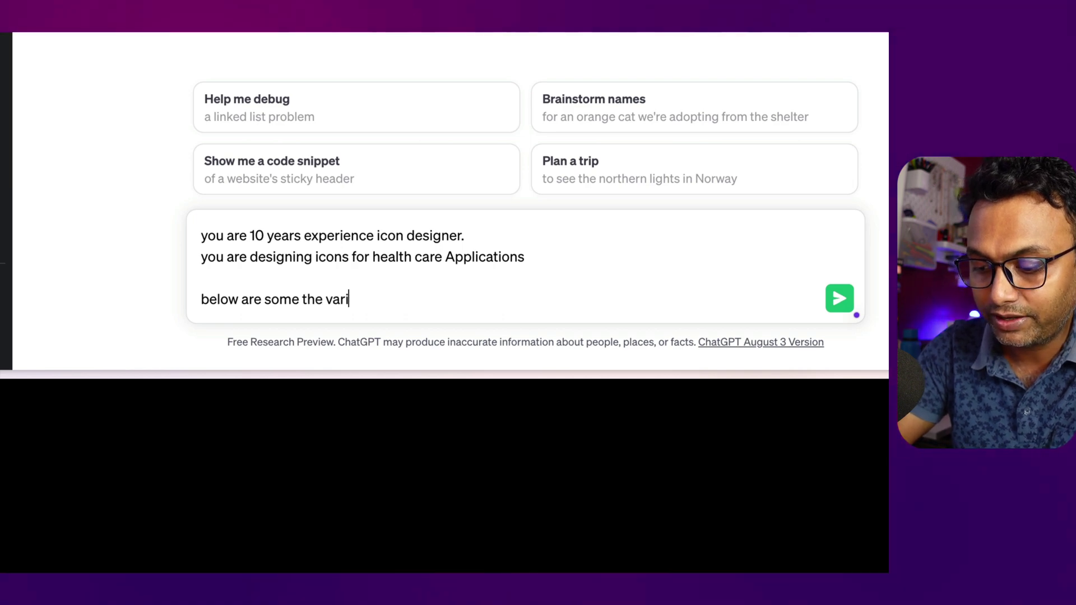
type("ous c")
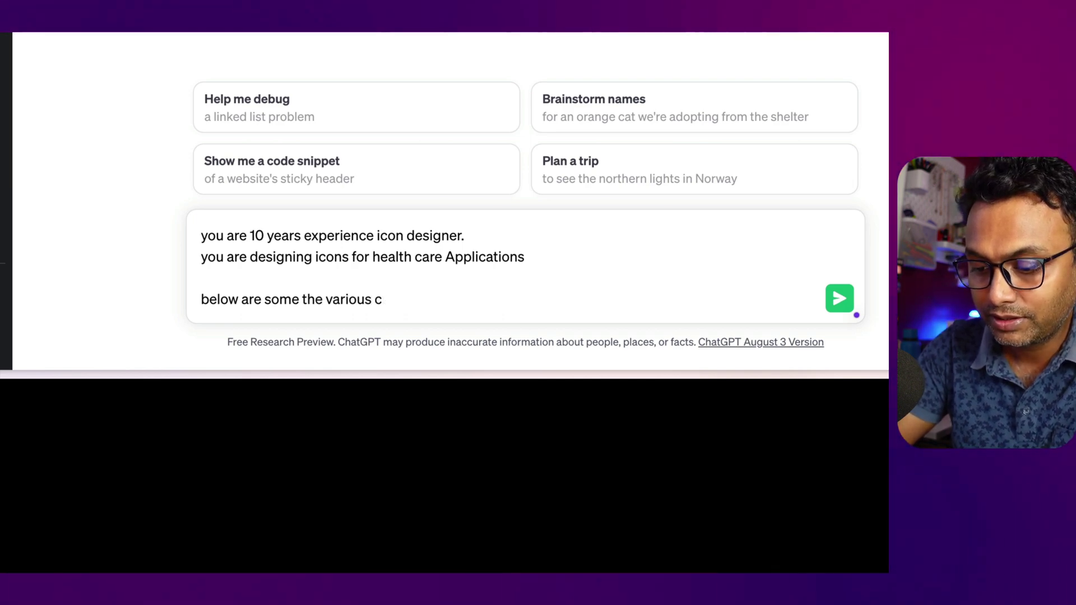
type("ategories ")
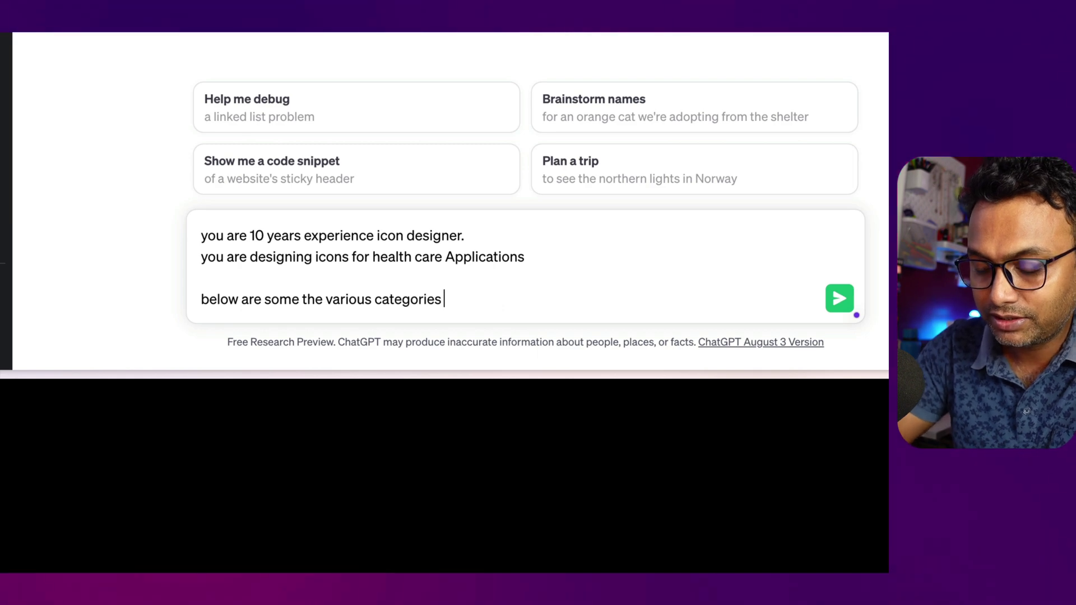
type("for ")
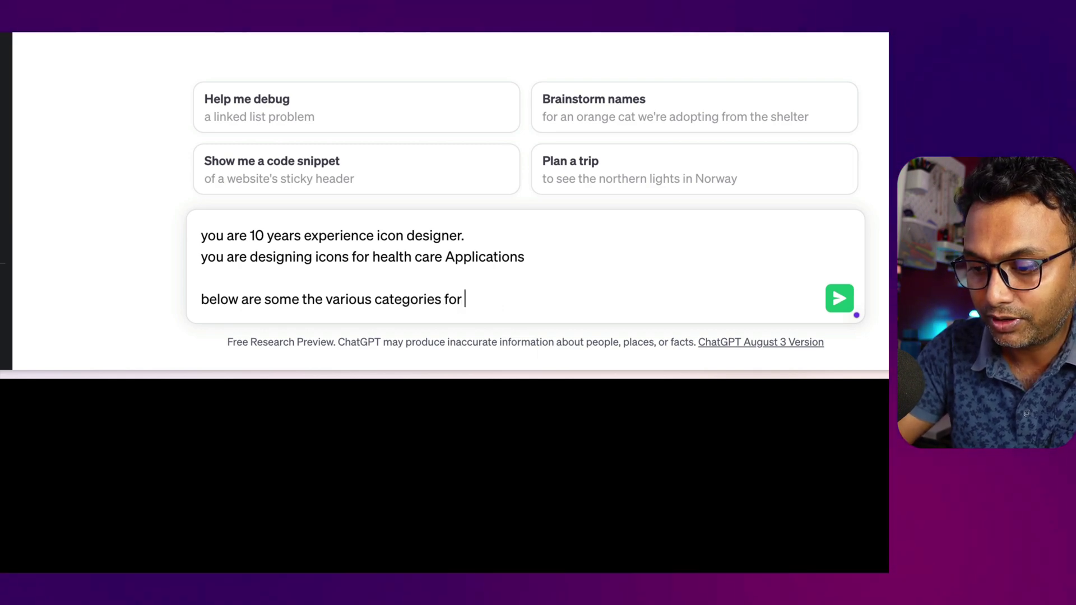
type("different ther")
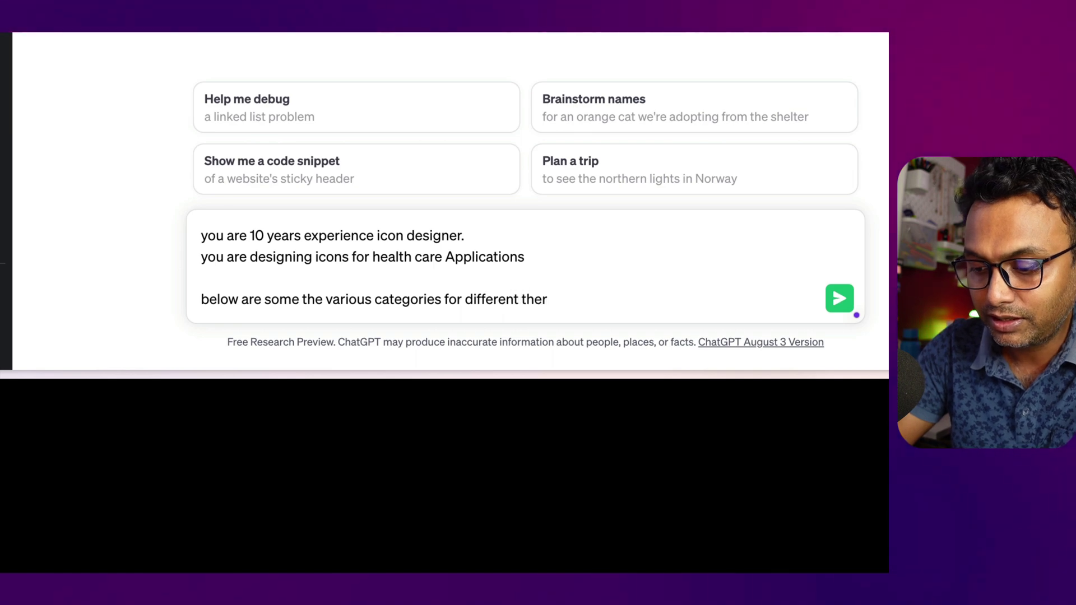
type("apies")
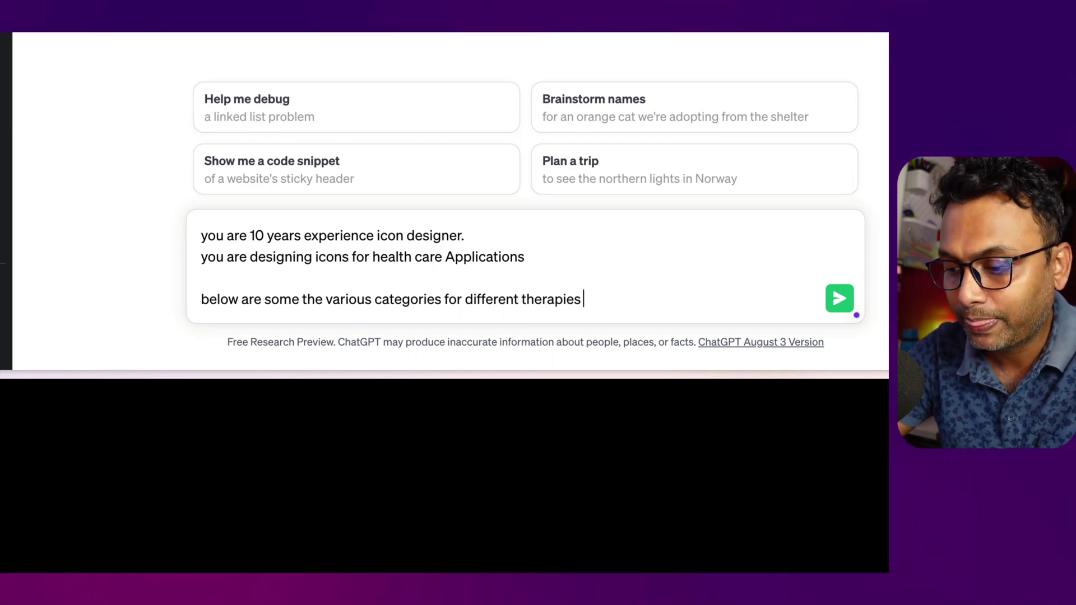
Switch to Figma to look over the list of therapy categories, and return to the ChatGPT prompt
key("super+Tab")
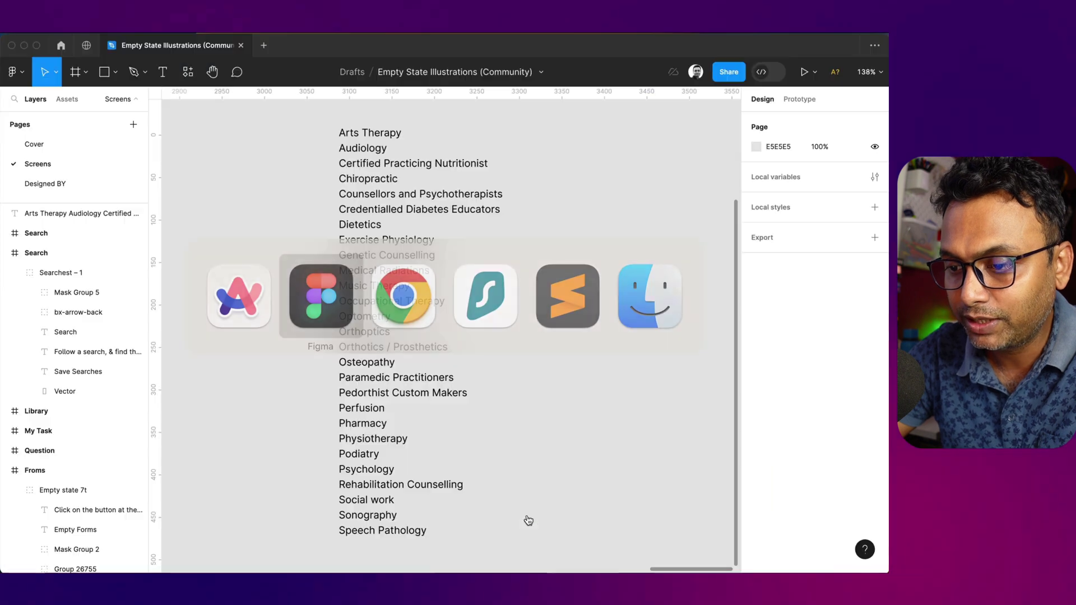
left_click(461, 430)
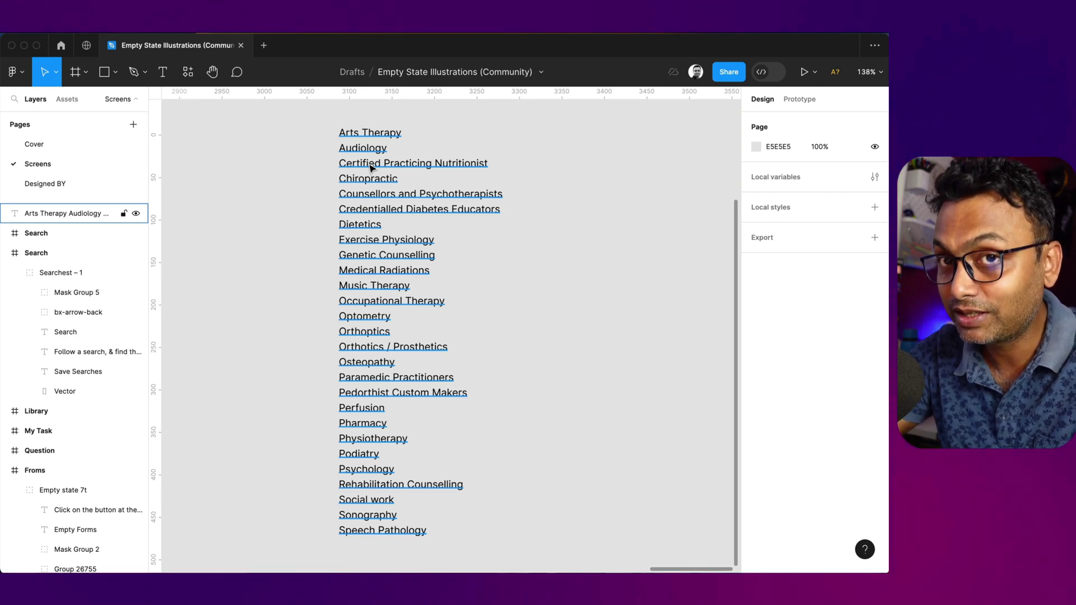
key("super+Tab")
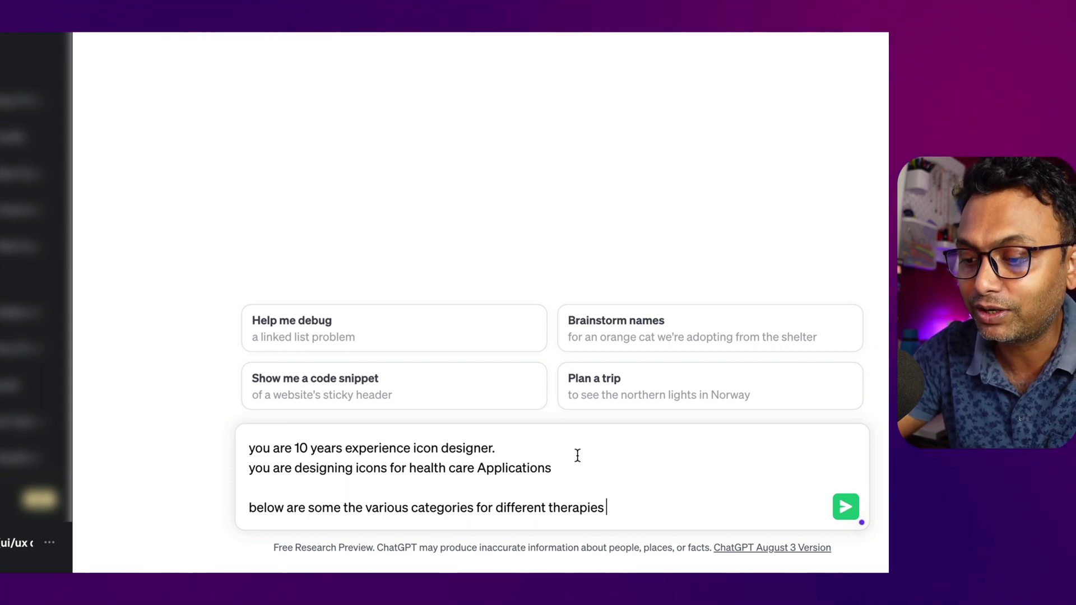
Insert the word "therapy" before "Applications" in the prompt's second line
left_click(482, 469)
key("BackSpace")
type("A")
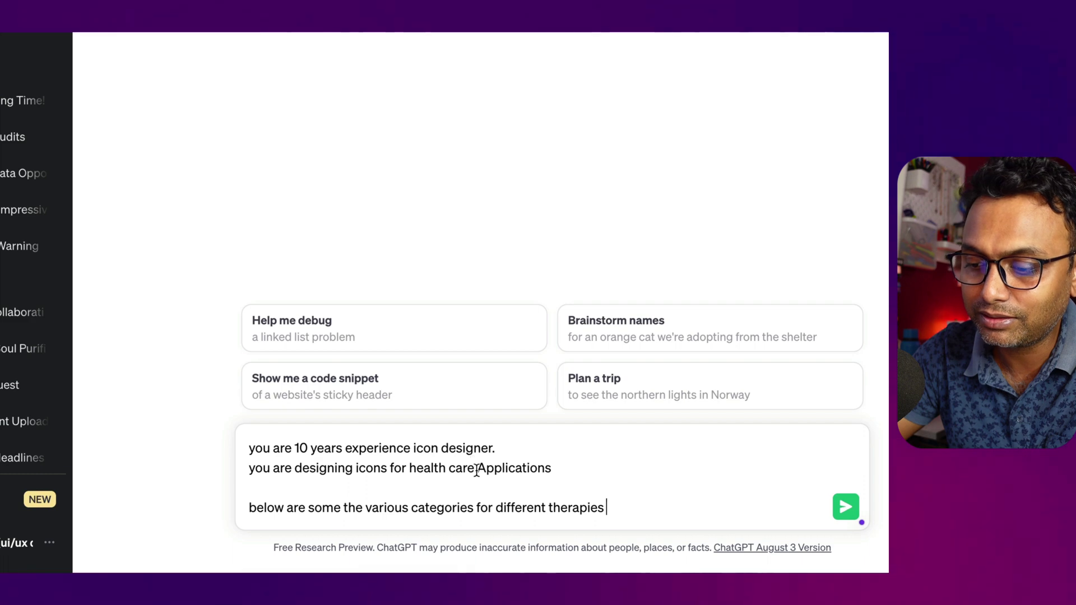
type("the")
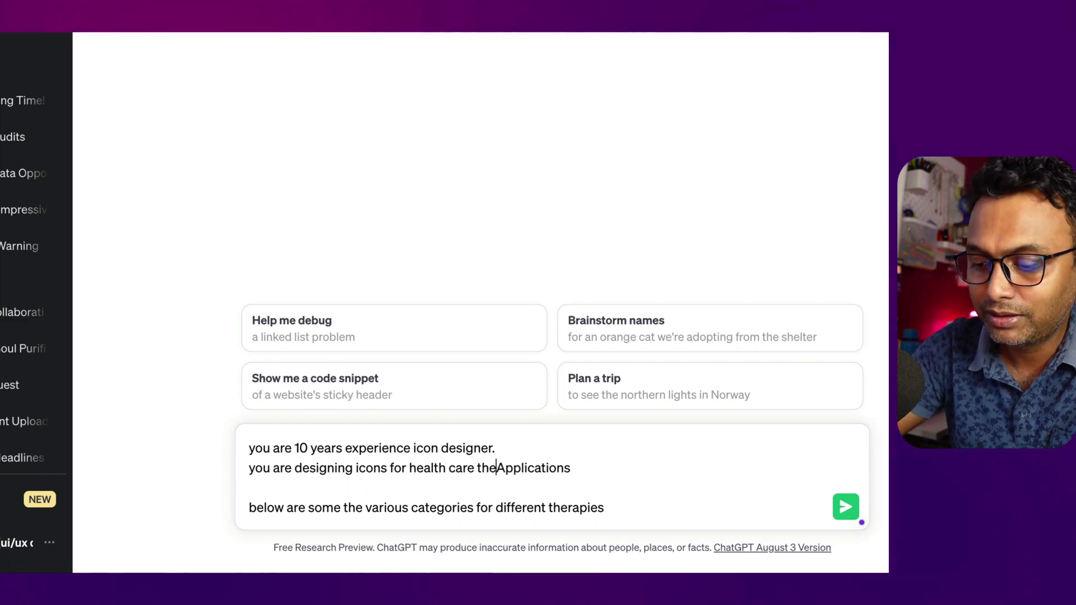
type("rapy")
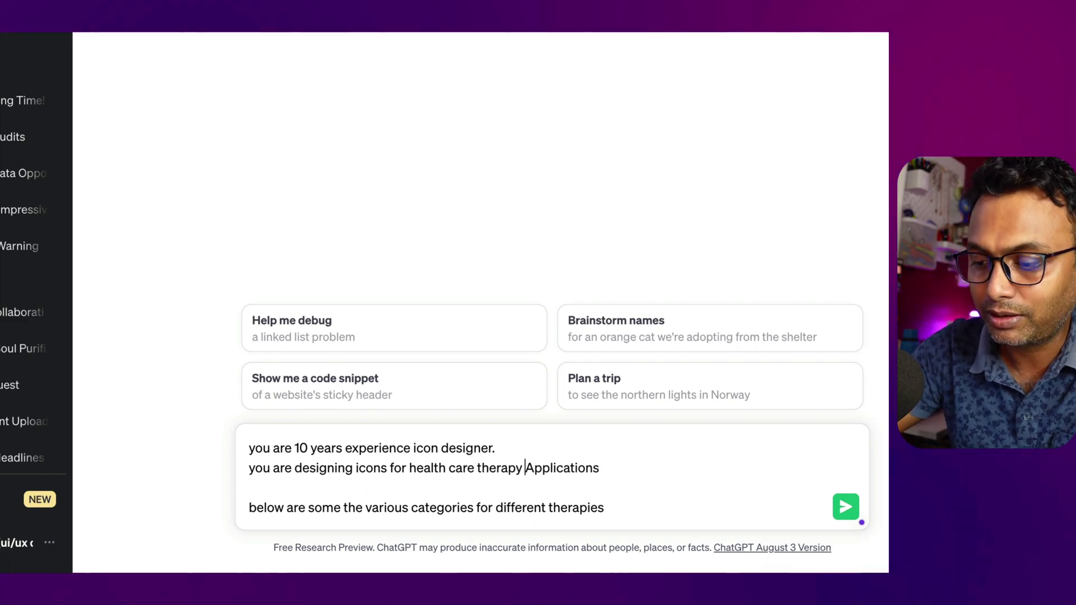
Change "therapies" to "therapy" at the end of the categories sentence
left_click(610, 507)
key("BackSpace")
key("BackSpace")
type("y")
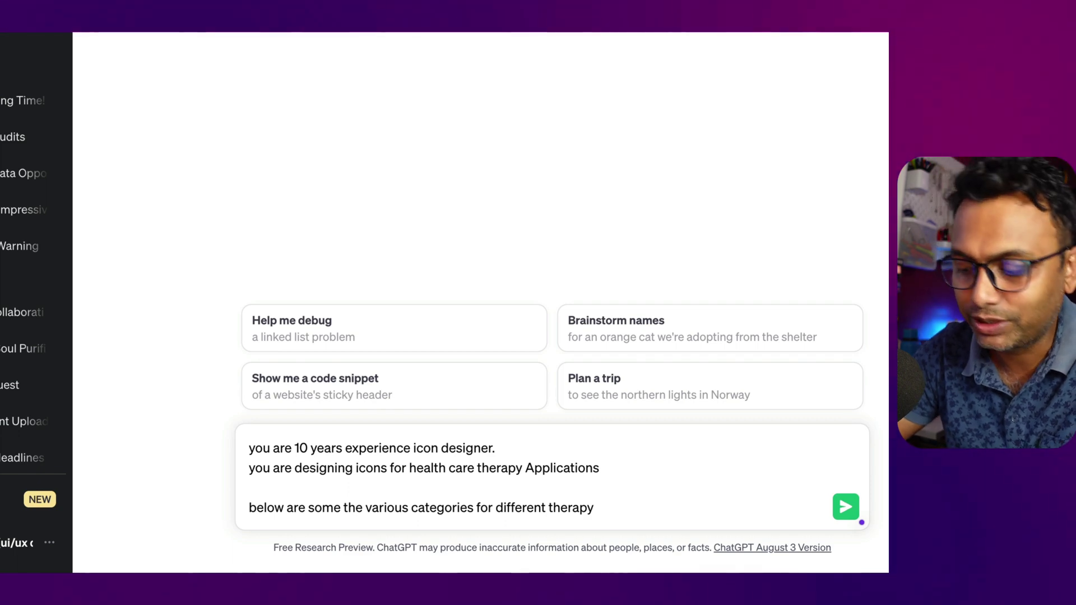
Copy the therapy category list, Arts Therapy through Speech Pathology, from Figma and paste it below the categories sentence in the ChatGPT prompt
key("shift+Return")
key("shift+Return")
key("super+Tab")
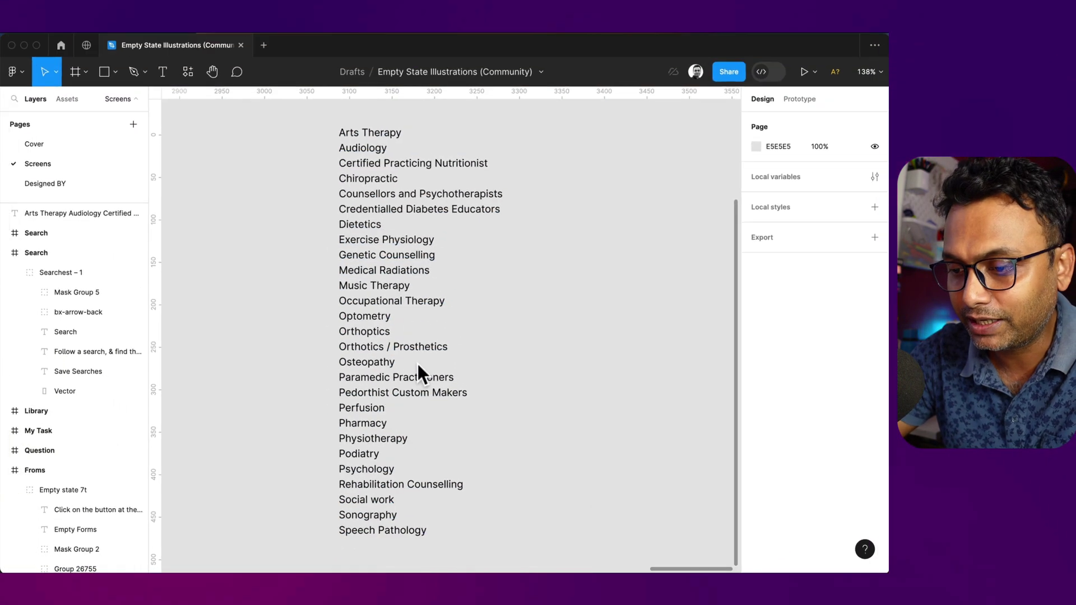
double_click(411, 302)
key("super+c")
key("super+Tab")
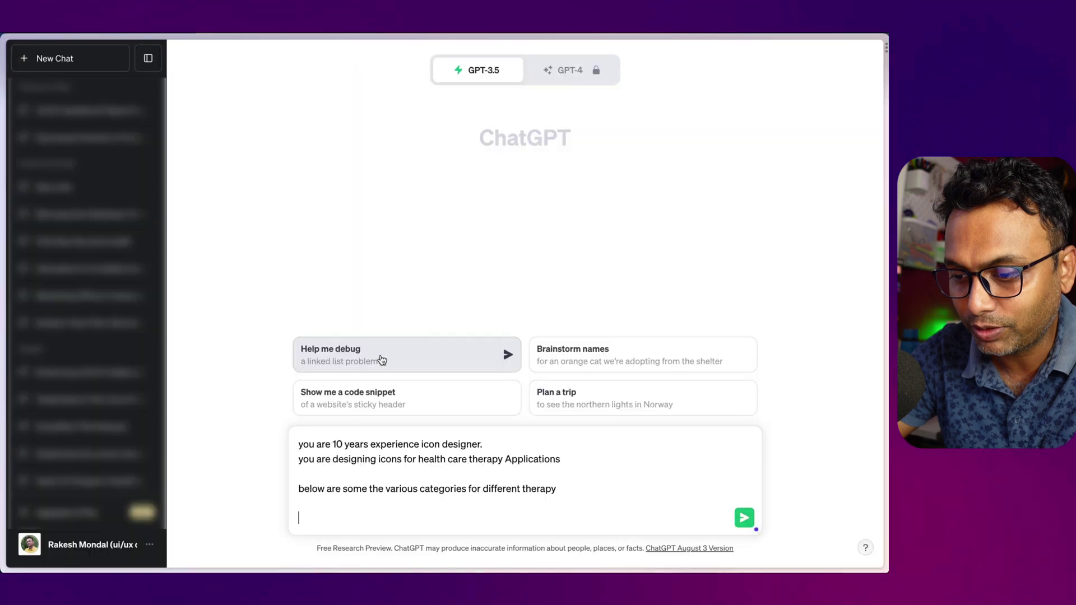
key("super+v")
Add the request "Suggest icons for the above categories" below the therapy category list, separated from it by blank lines
key("shift+Return")
key("shift+Return")
key("shift+Return")
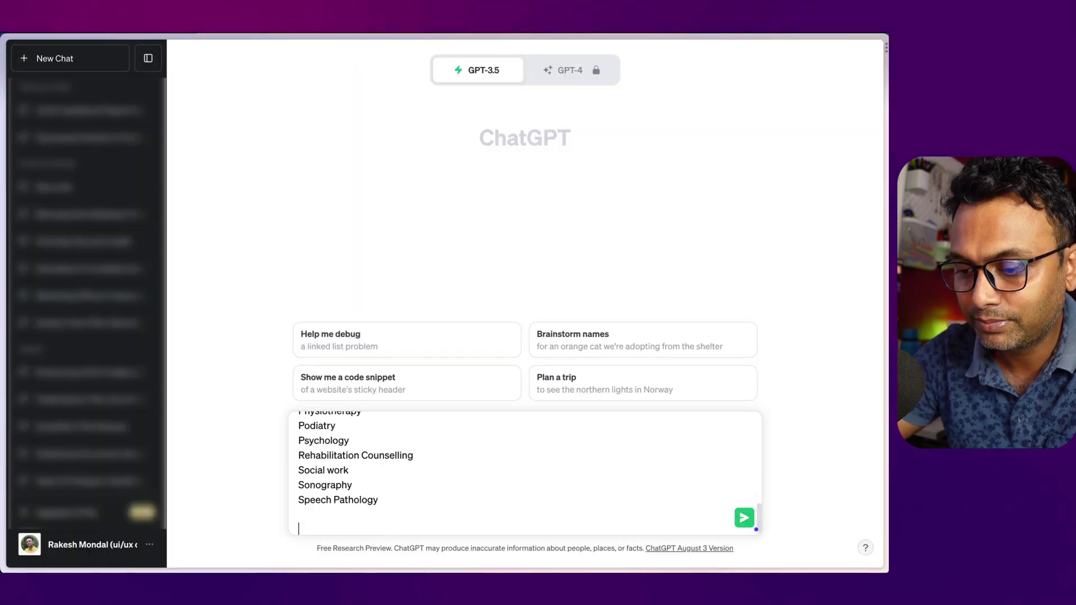
type("S")
type("ugg")
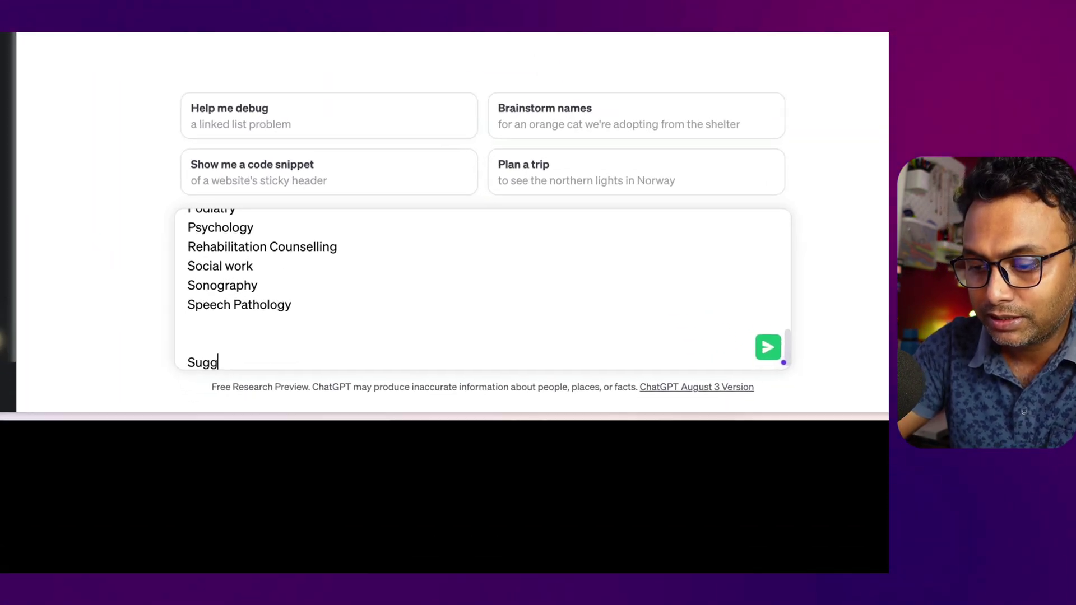
type("est icons f")
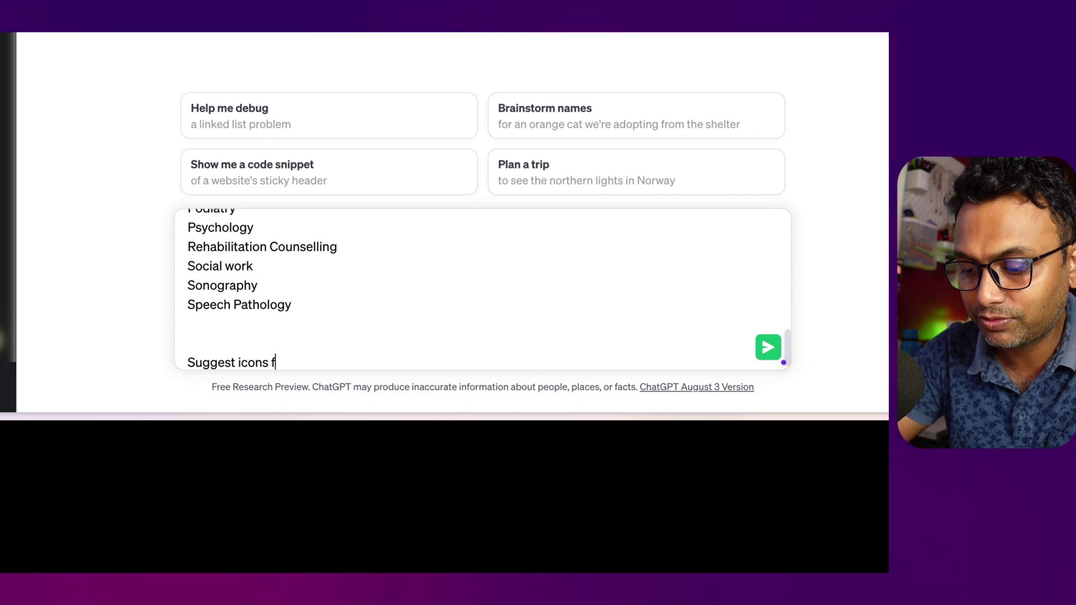
type("or the above ca")
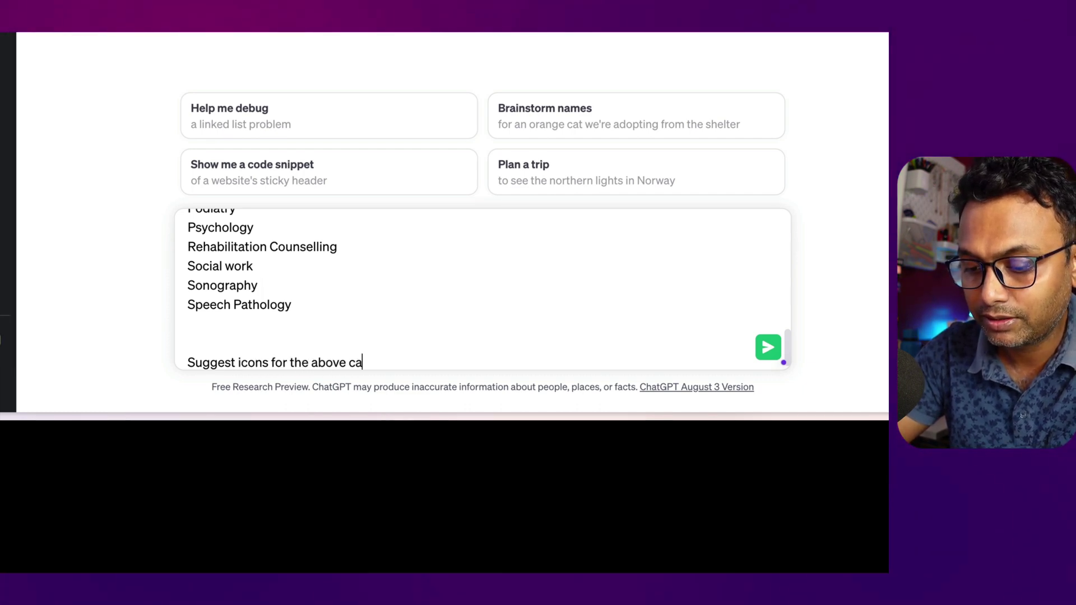
type("tego")
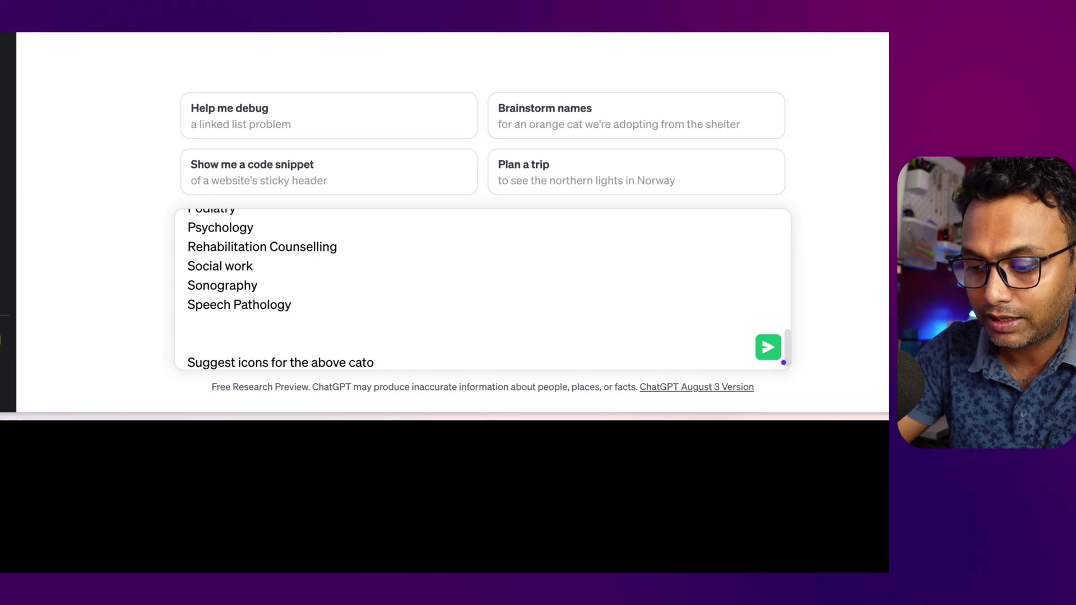
key("BackSpace")
key("BackSpace")
type("tegories ")
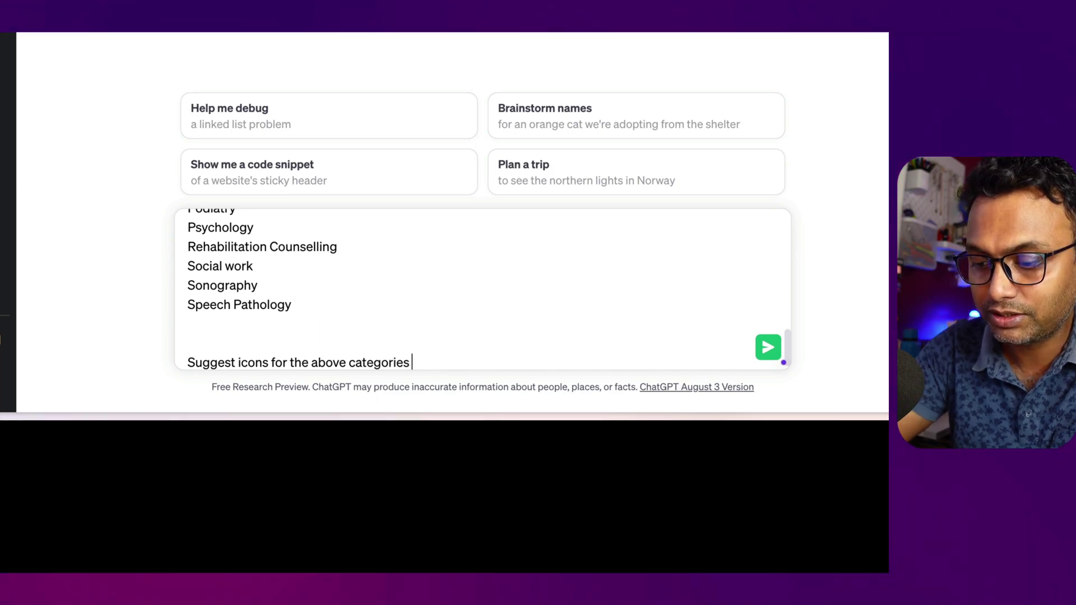
Extend the icon request with "along with colors for those categories"
type("along with")
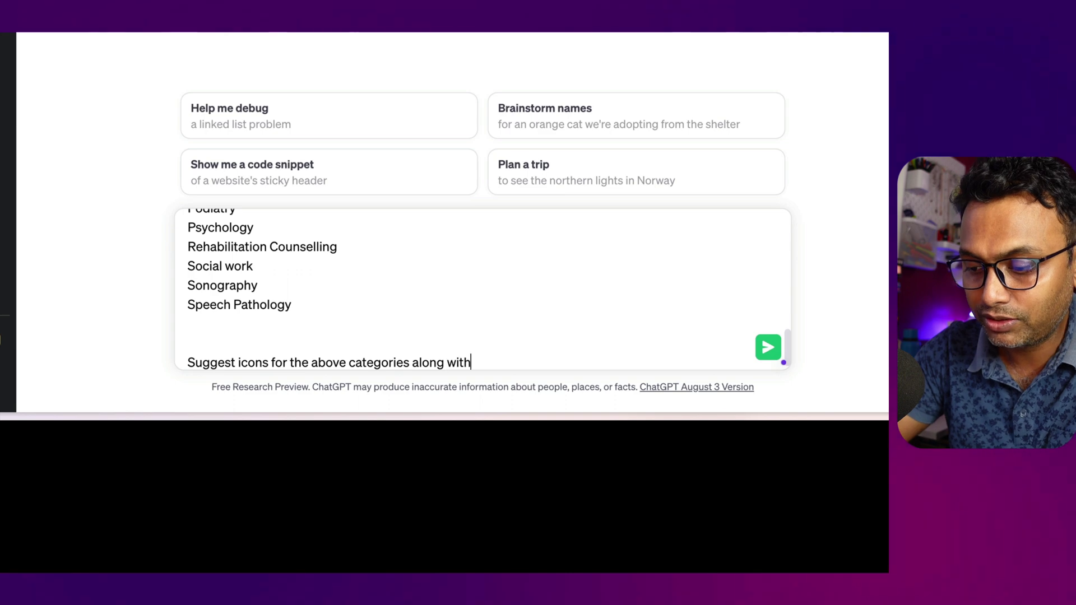
type(" col")
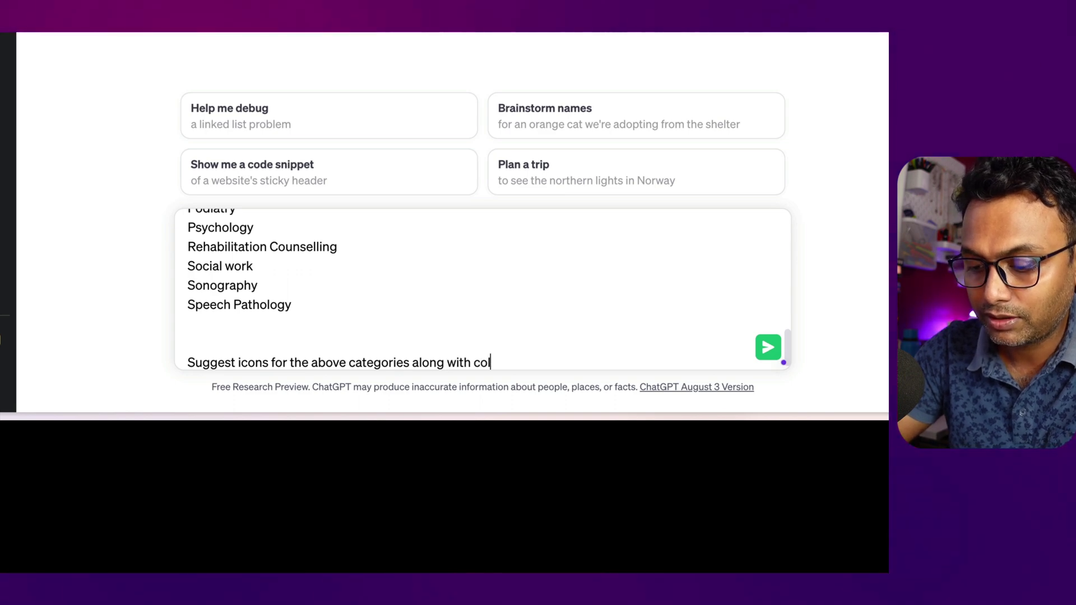
type("ors")
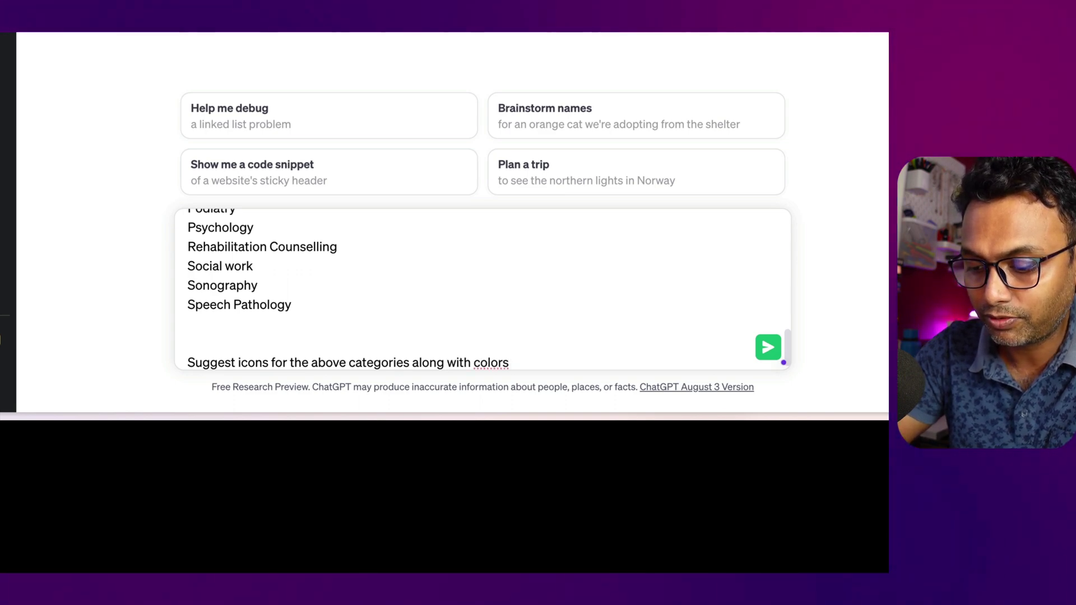
type(" for those ")
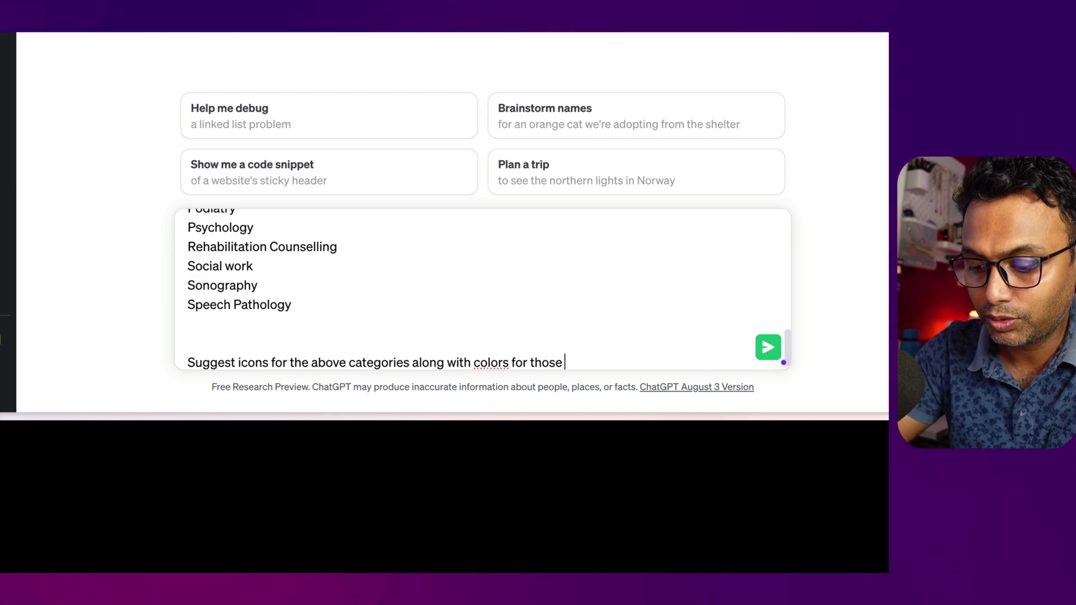
type("cartegories")
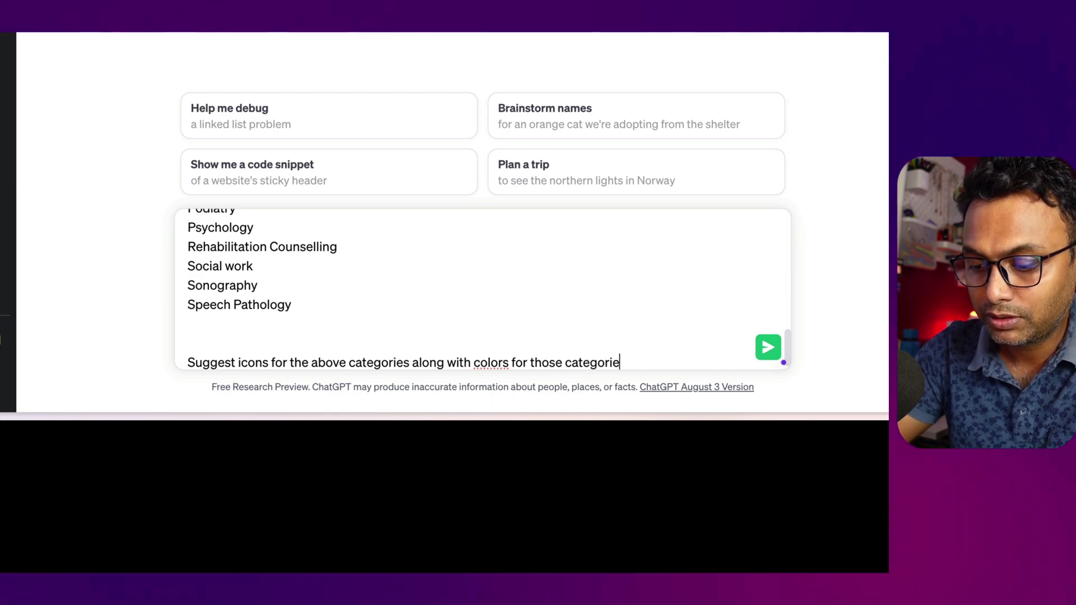
Add "put them in a table format separated by name colour and icons" on a new line and send the prompt
key("shift+Return")
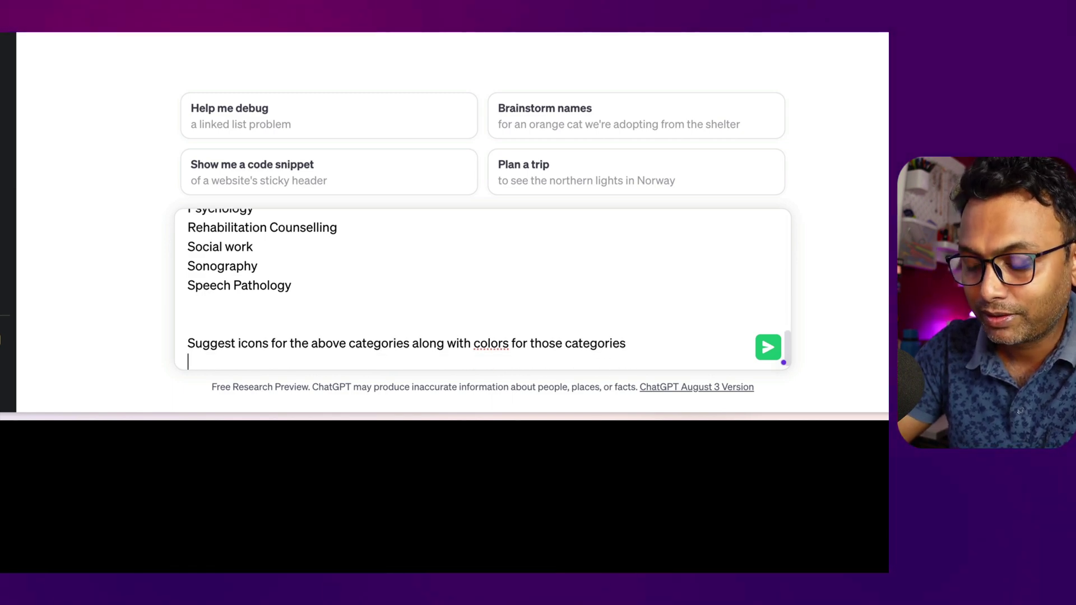
type("put them")
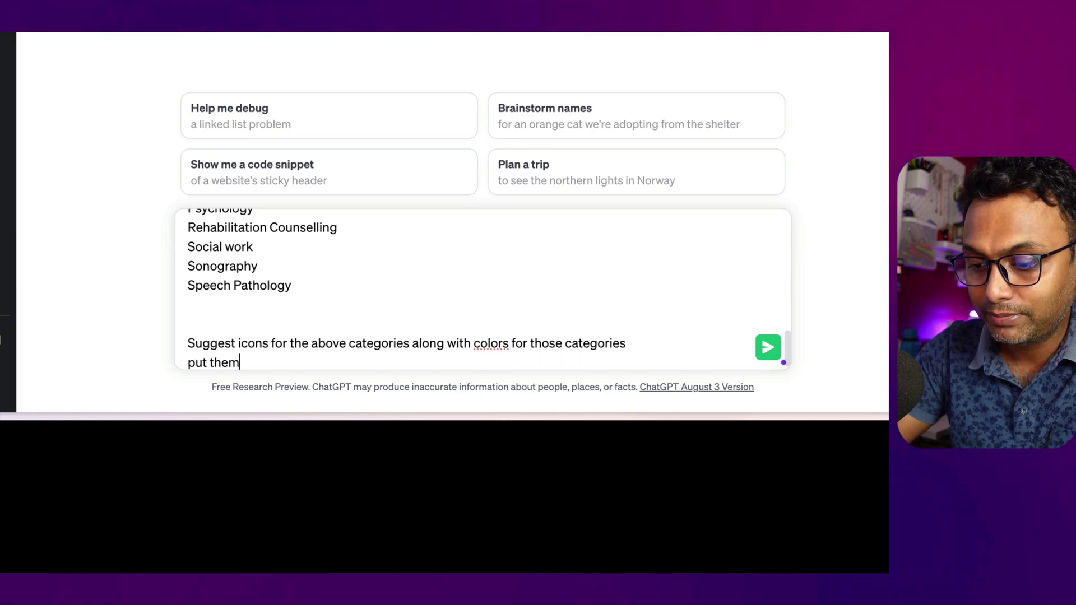
type(" in a")
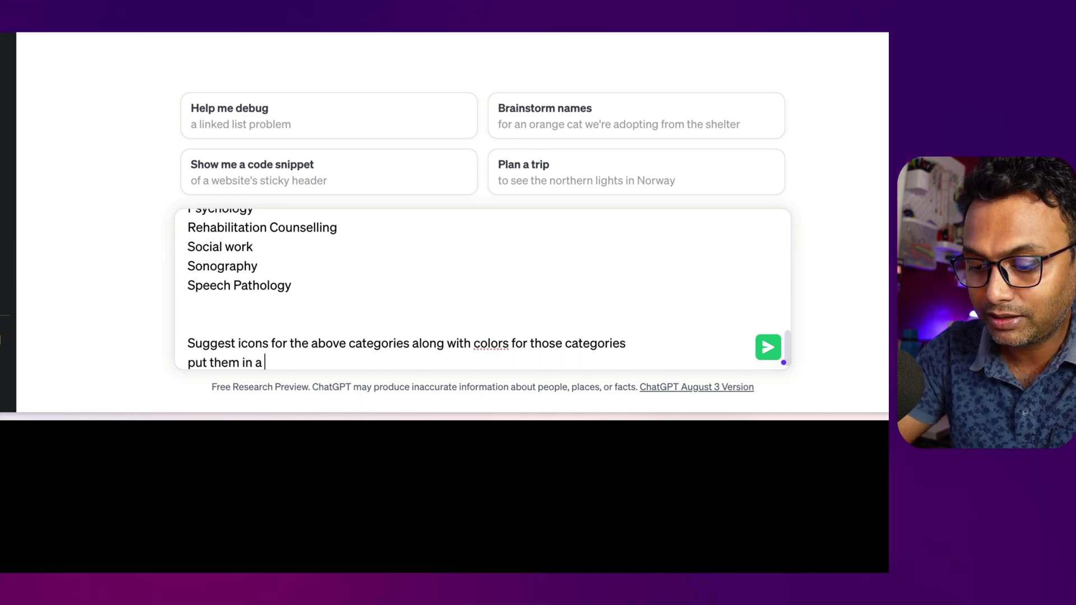
type(" table format")
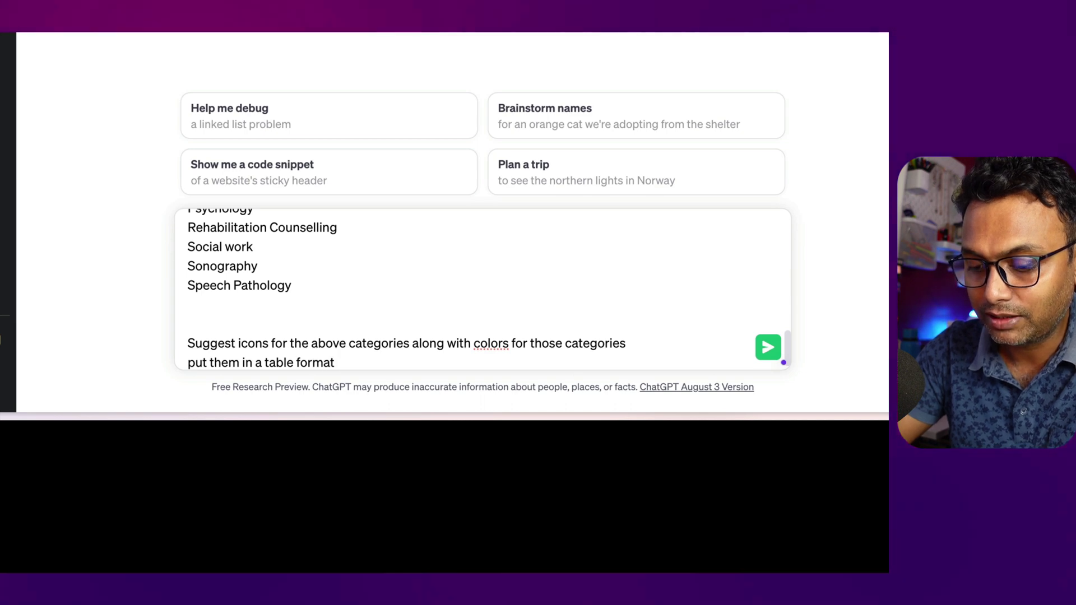
type(" separated by ")
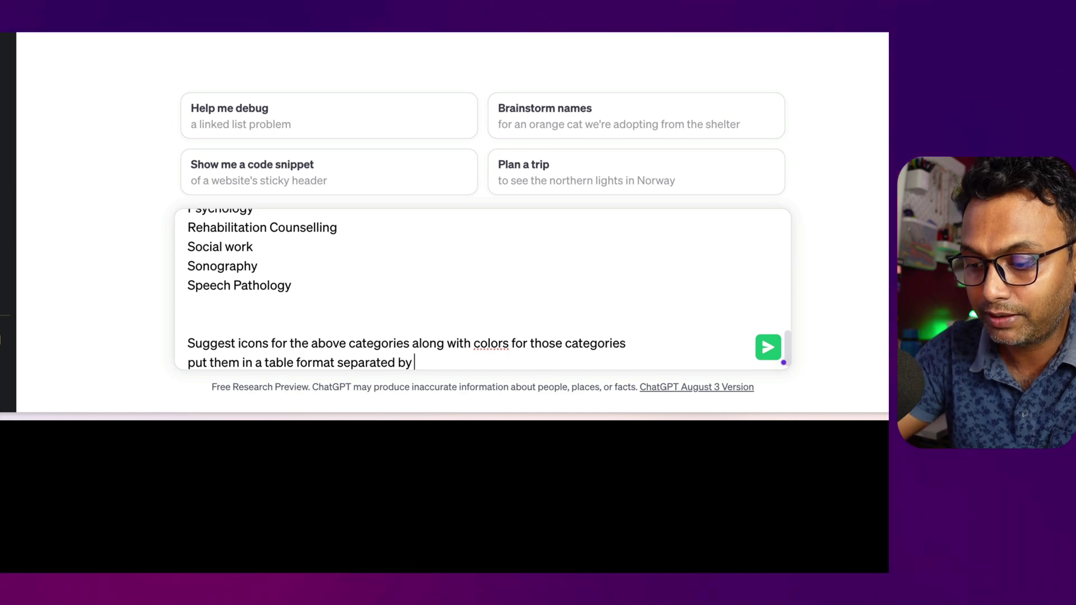
type("name color and")
key("BackSpace")
key("BackSpace")
key("BackSpace")
type("ur and icons")
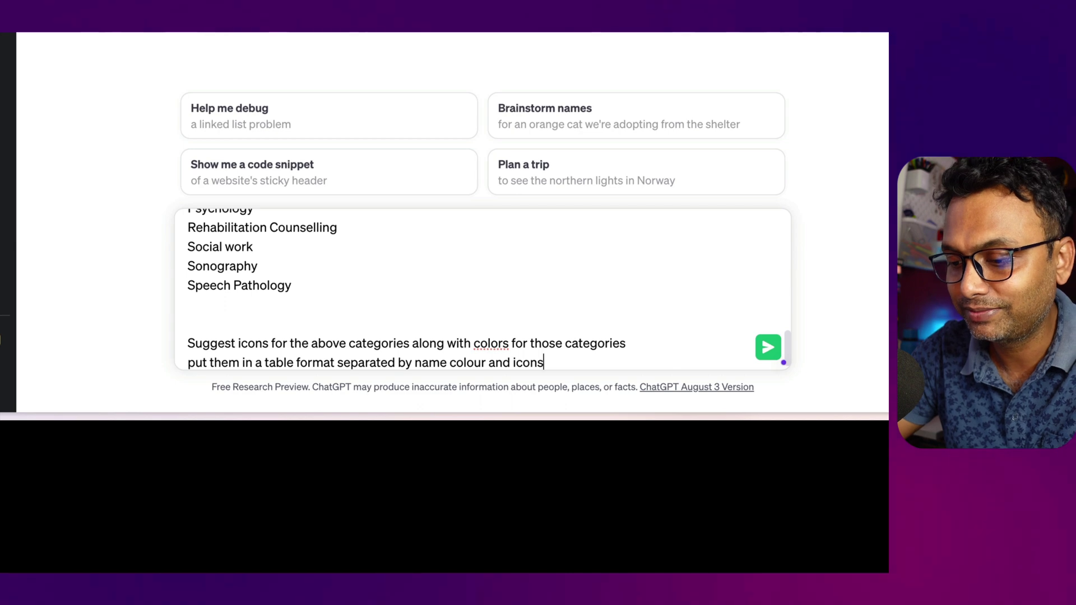
key("Return")
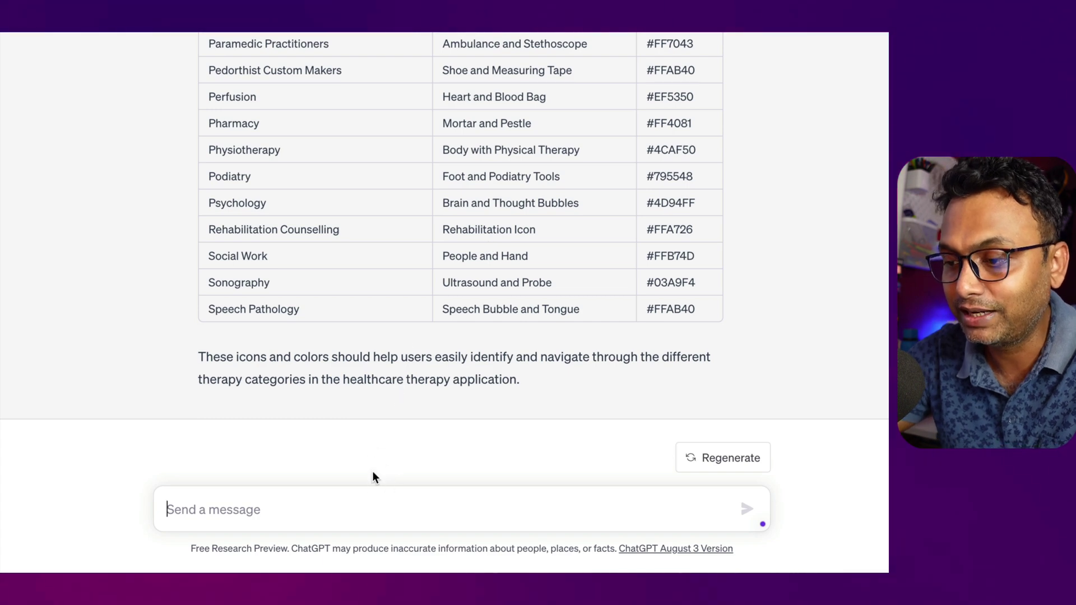
Send a follow-up message asking to replace the icons in the table with symbols
scroll(460, 253, "up", 2)
scroll(460, 253, "up", 8)
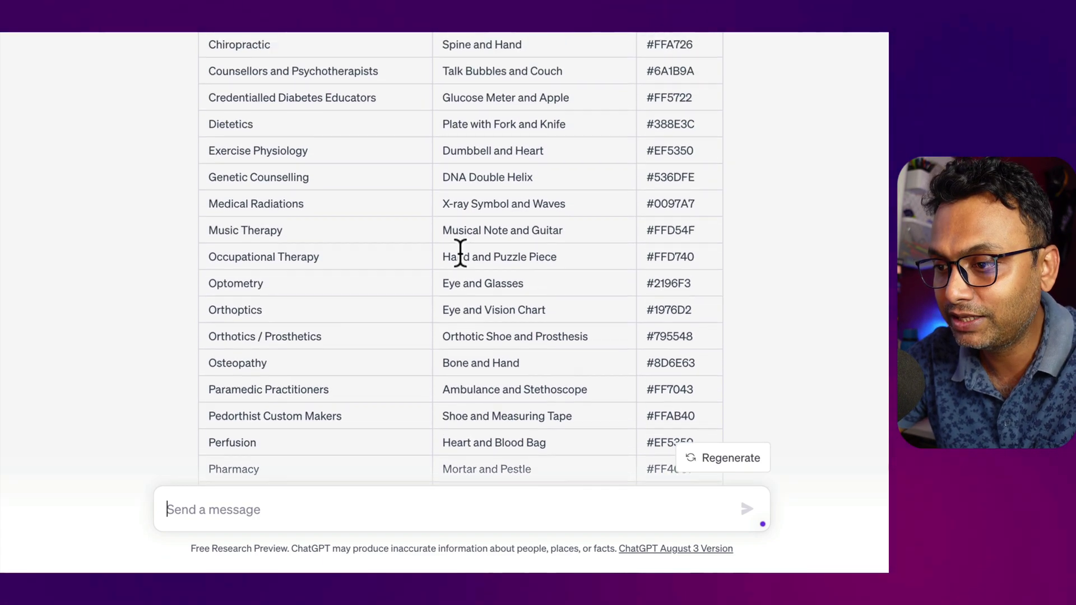
scroll(447, 75, "down", 10)
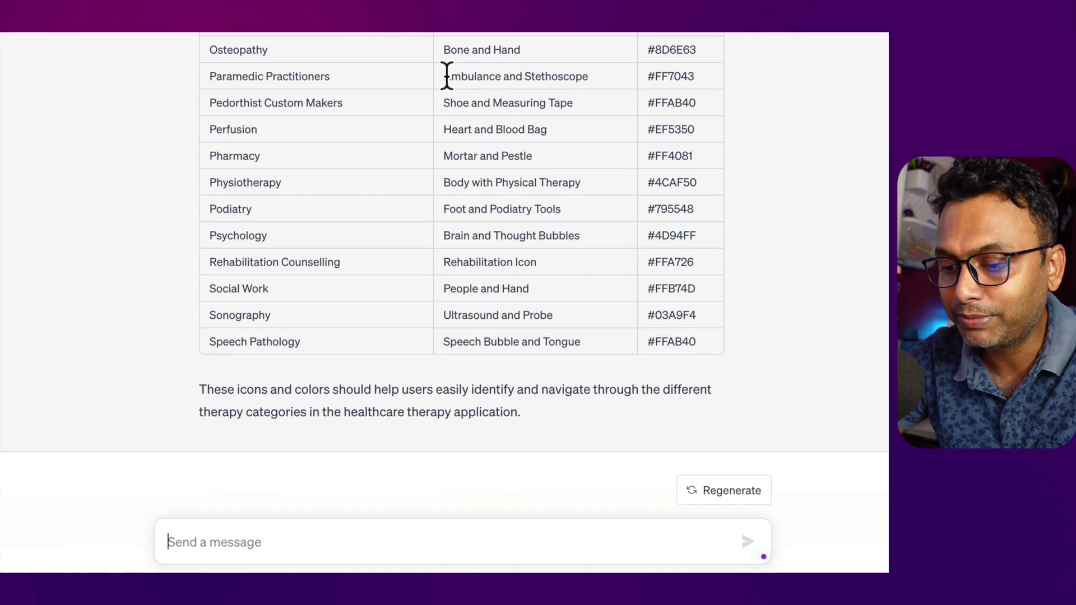
type("replace")
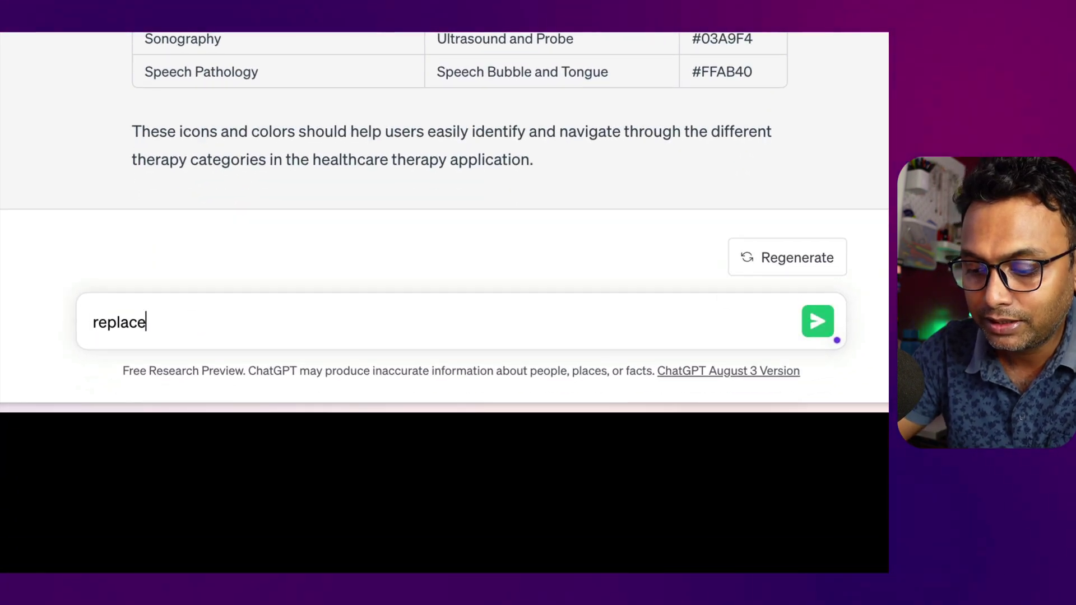
type(" icons with ")
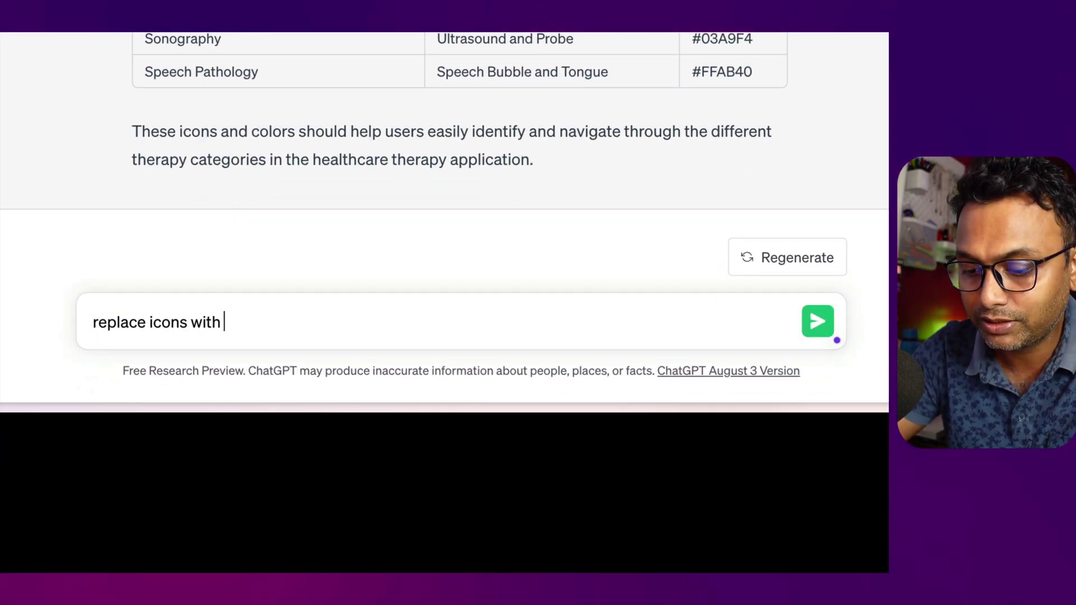
type("symbol or")
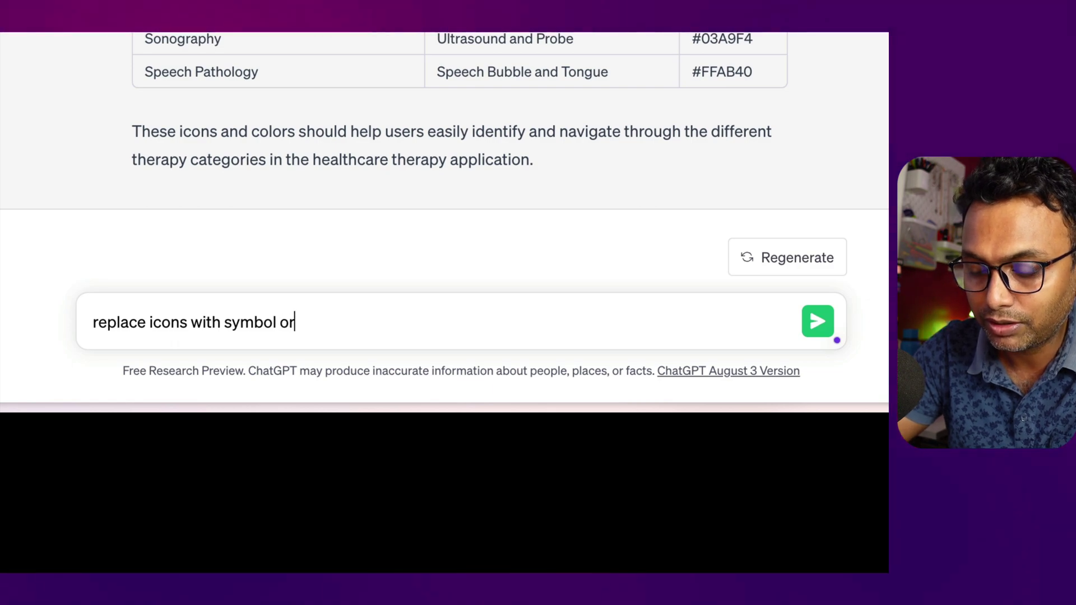
key("BackSpace")
key("Return")
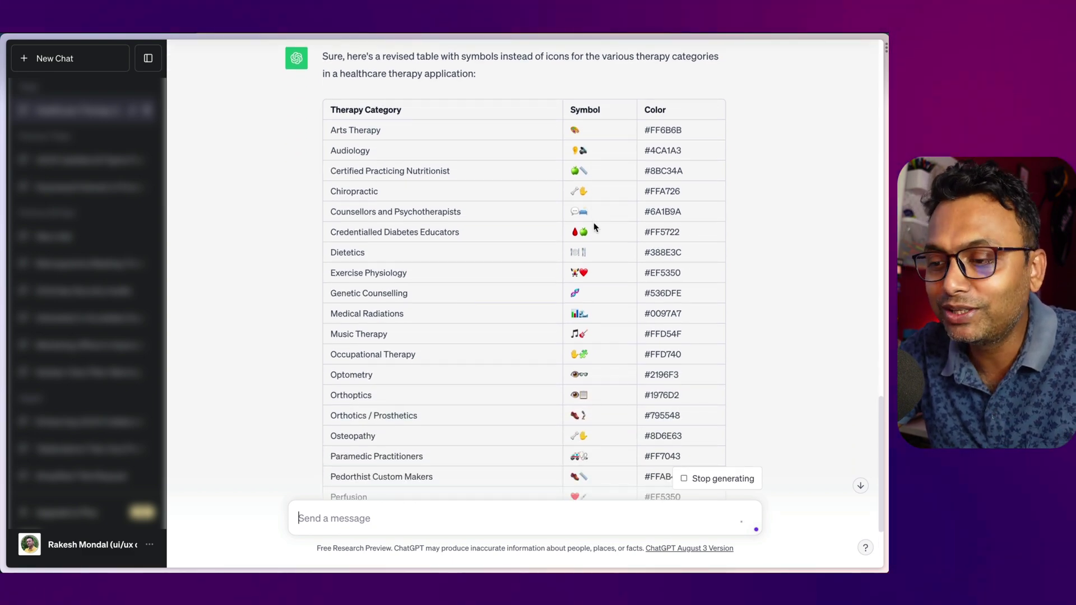
Send the follow-up message "add a column and describe the value behind these icons"
scroll(676, 144, "down", 3)
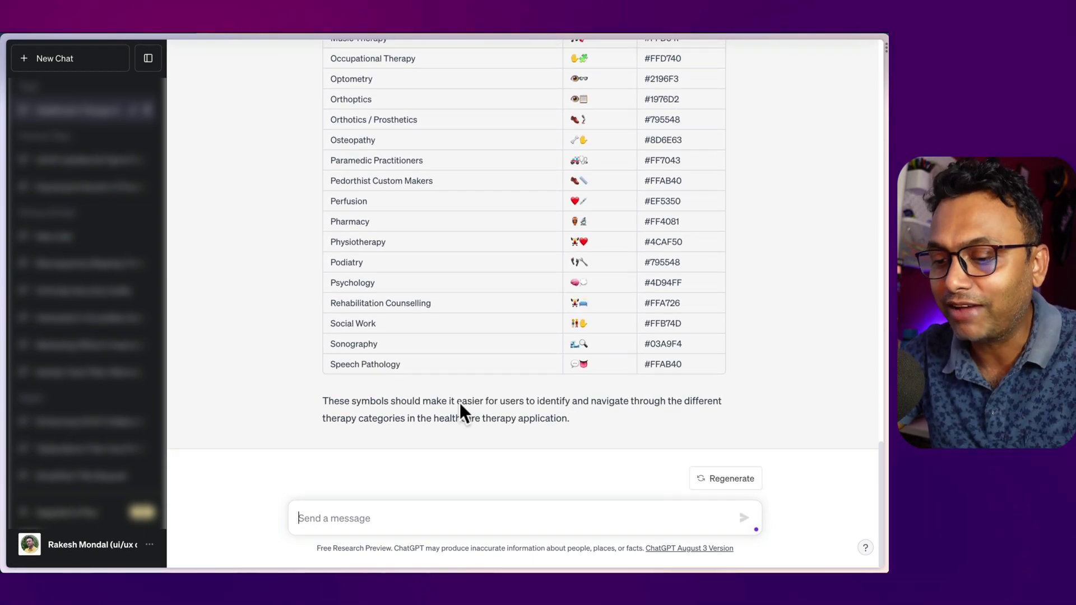
type("add")
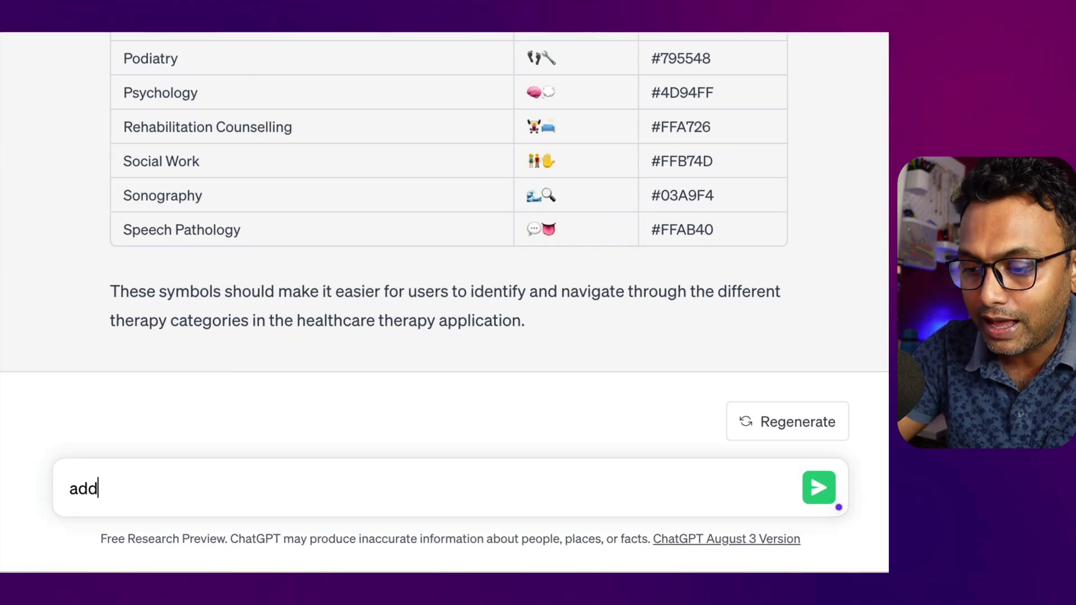
type(" a column")
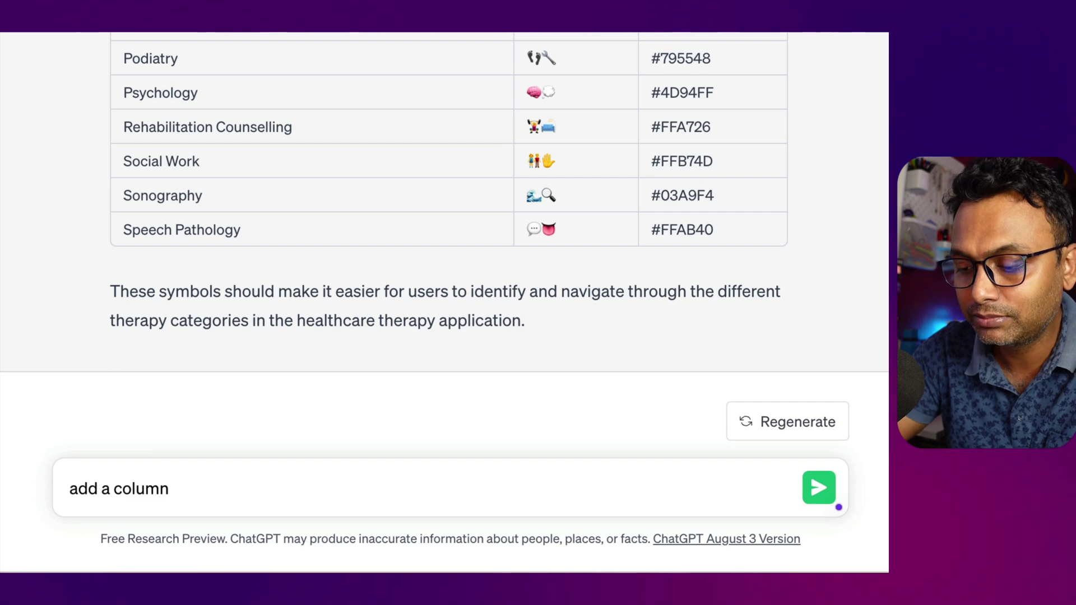
type(" and describe")
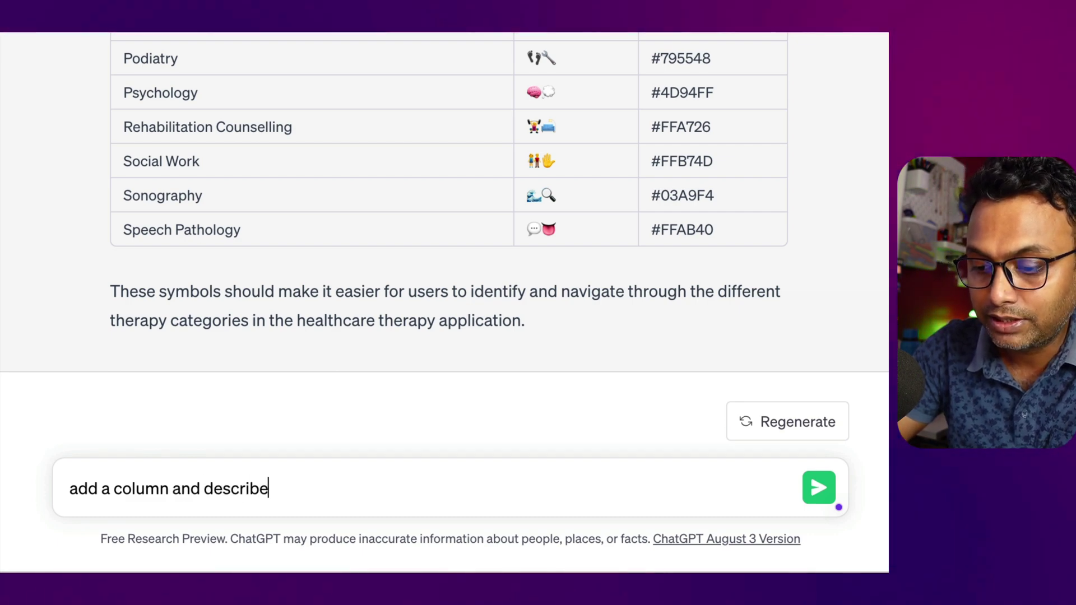
type(" the ")
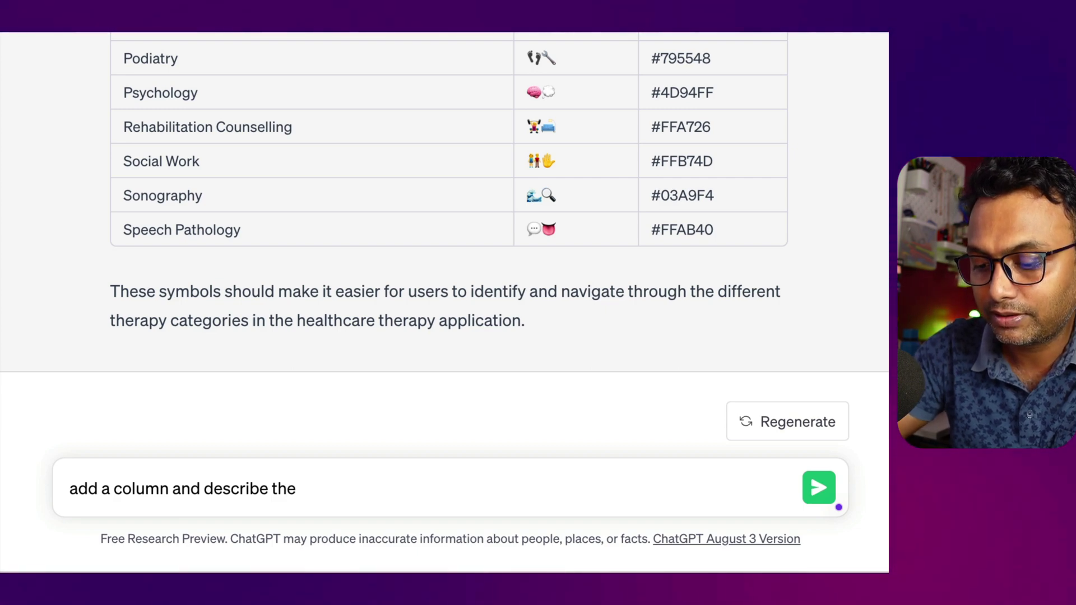
type("value")
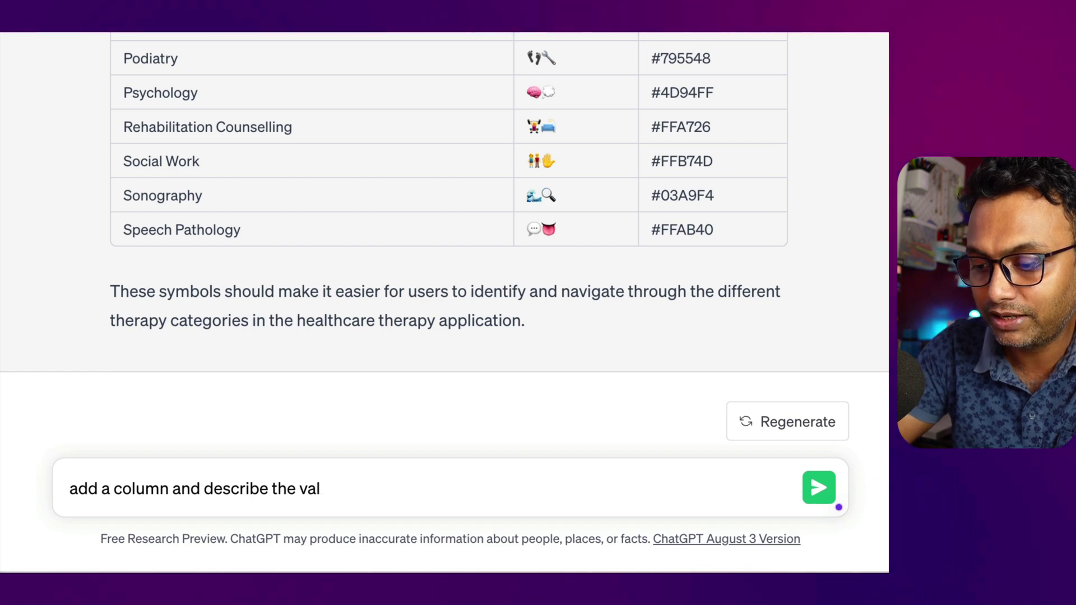
key("BackSpace")
type("value behin")
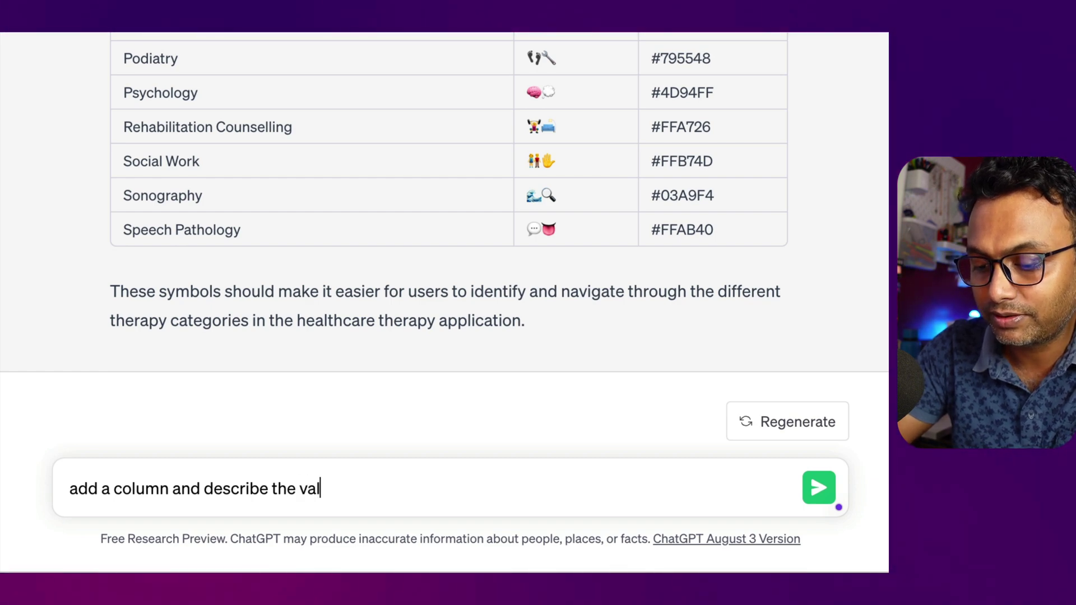
type("d th")
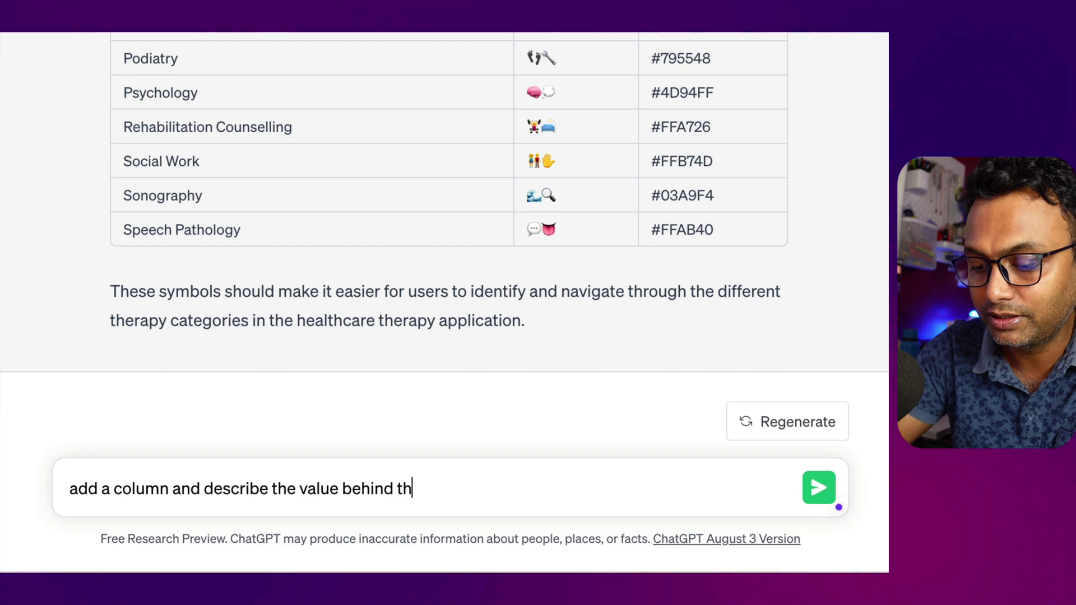
type("ese icons")
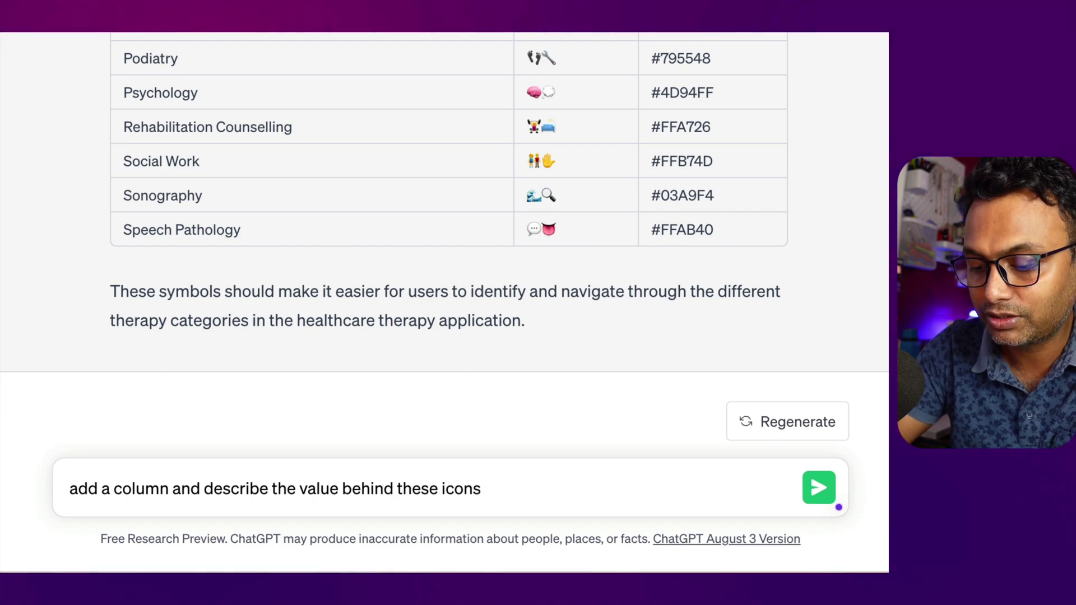
key("Return")
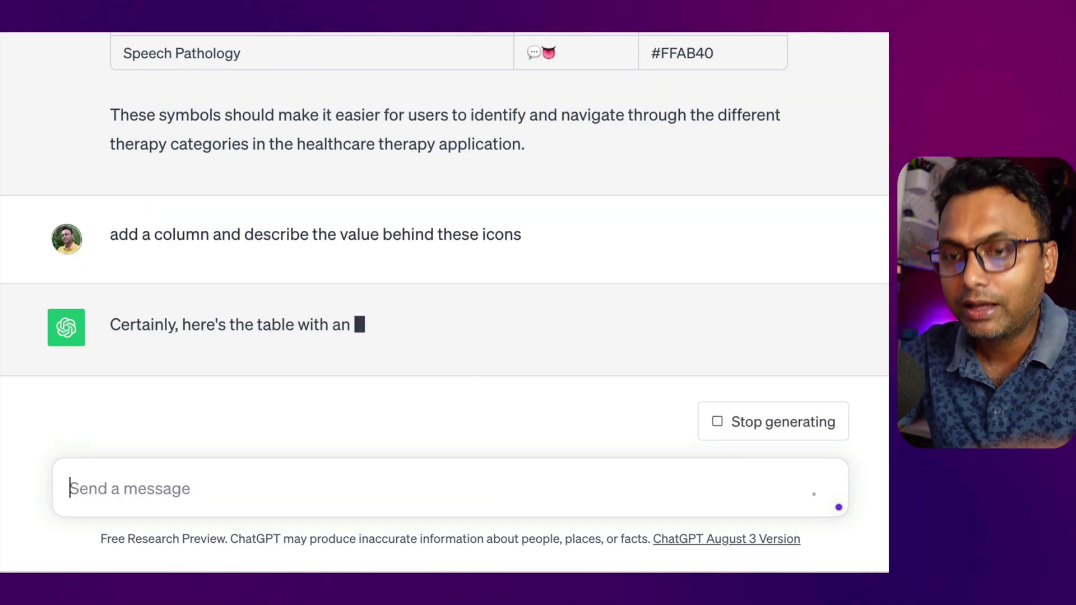
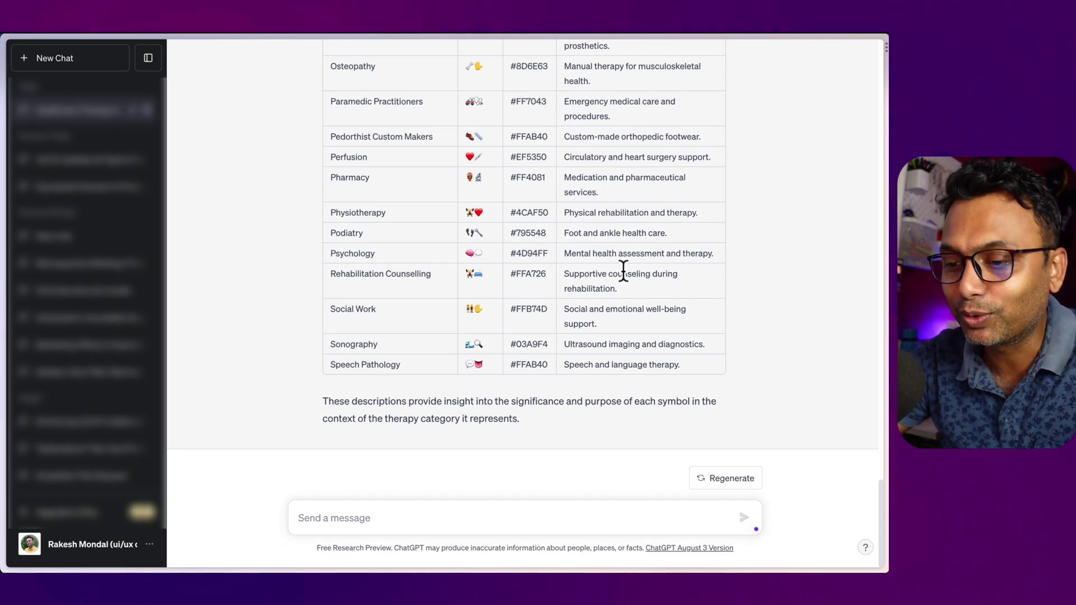
Select and copy the entire therapy table, including the Value Behind Symbol column, from the latest reply
scroll(620, 247, "up", 10)
scroll(623, 271, "up", 3)
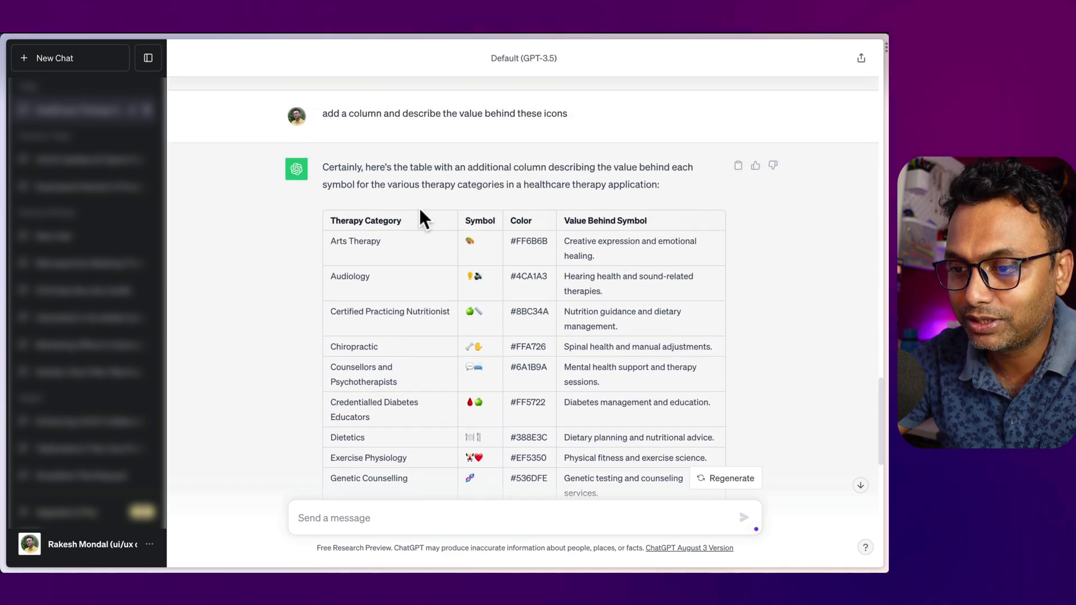
left_click_drag(332, 218, 734, 435)
scroll(734, 435, "down", 5)
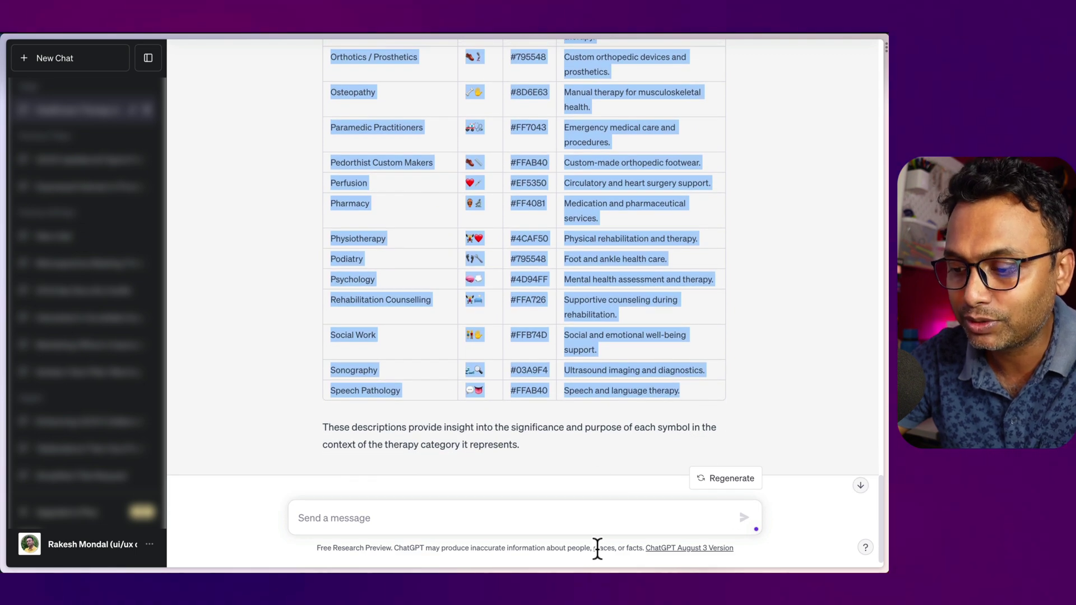
Switch to Figma and try to paste the copied table onto an empty area of the canvas
key("super+Tab")
key("Escape")
scroll(565, 368, "right", 5)
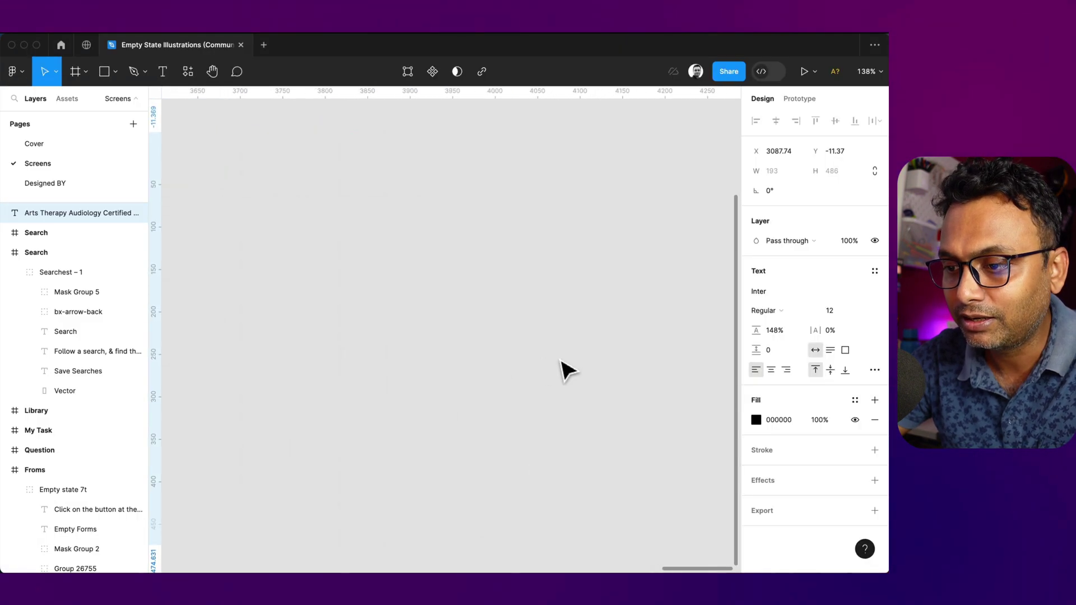
left_click(561, 369)
key("super+v")
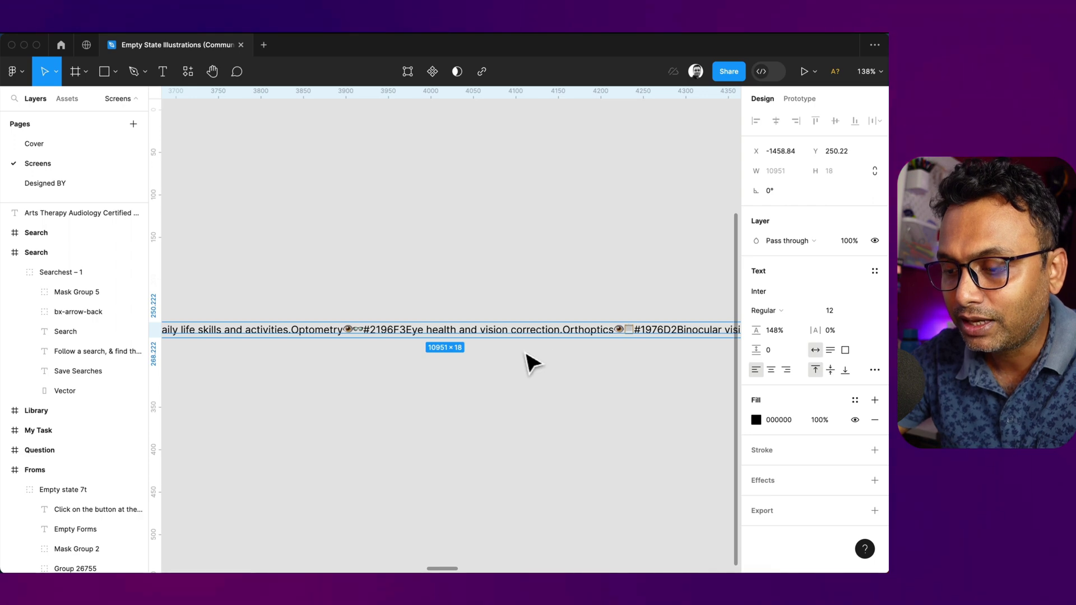
scroll(532, 363, "down", 5)
key("Delete")
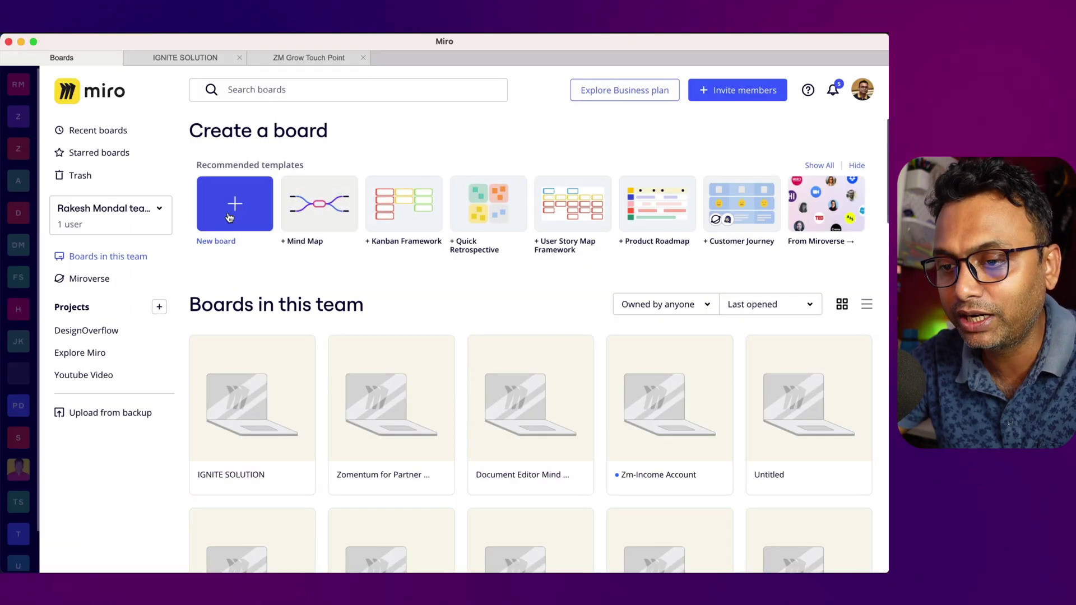
Create a blank board in Miro without a template and try to paste the copied table onto it
left_click(230, 218)
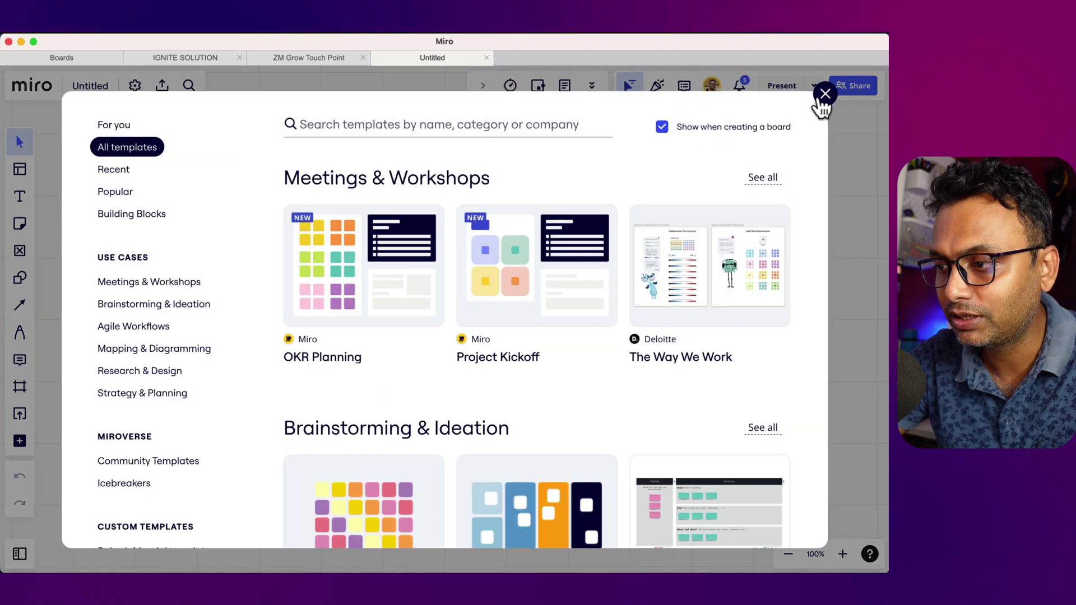
left_click(819, 95)
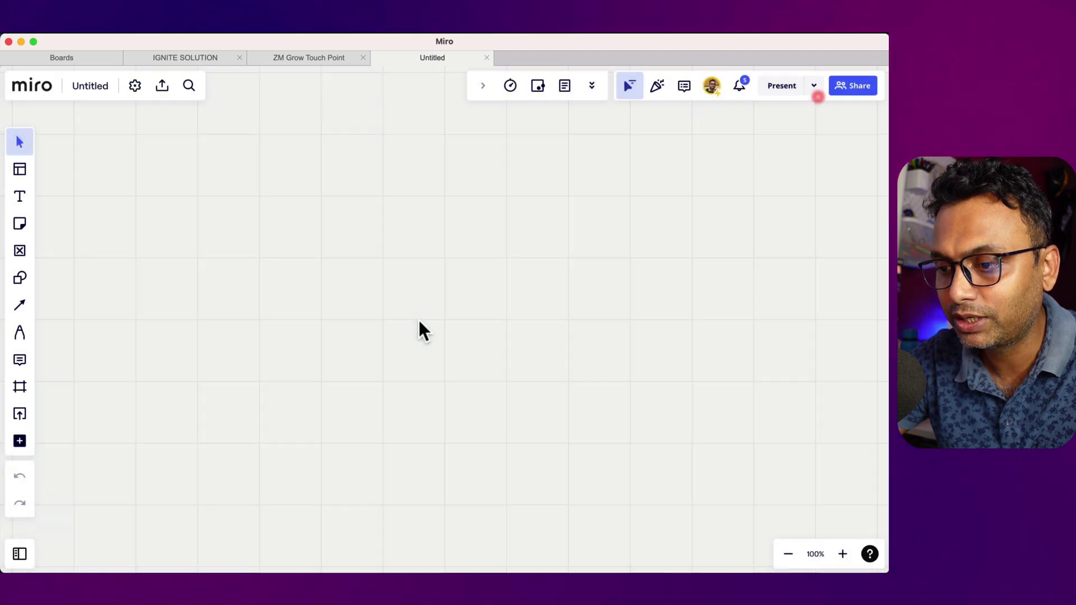
left_click(419, 320)
key("super+v")
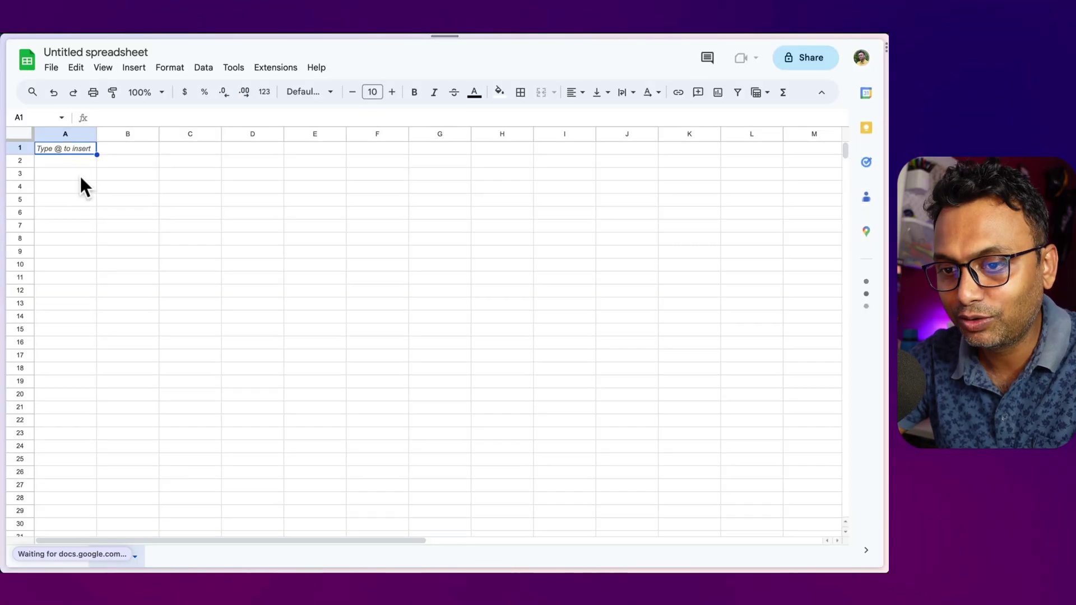
Switch to the empty Google Sheets spreadsheet and paste the copied table starting at cell A3
left_click(80, 176)
key("super+v")
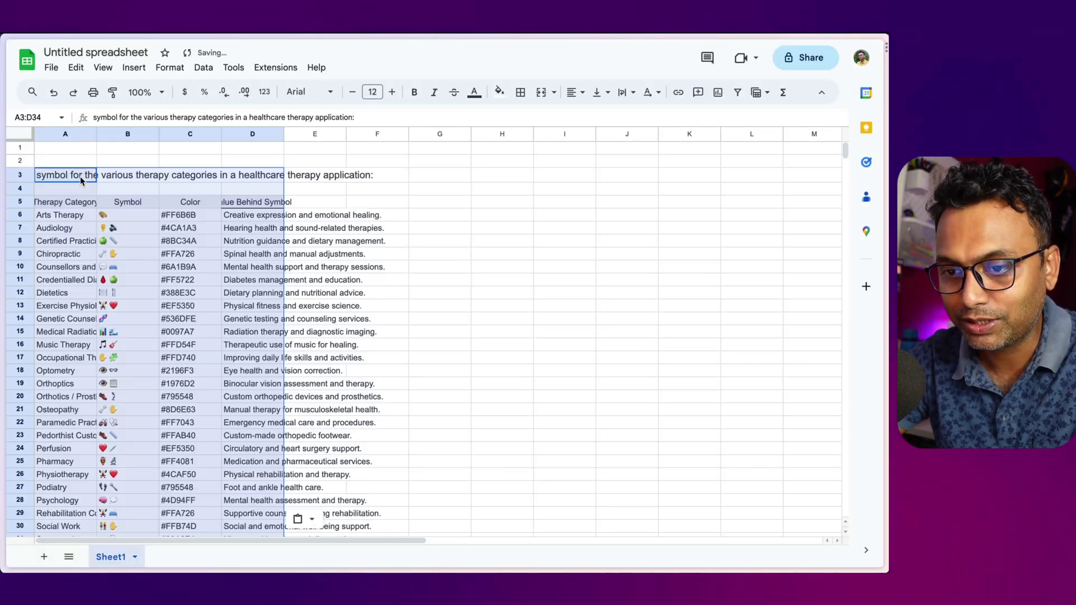
left_click(371, 236)
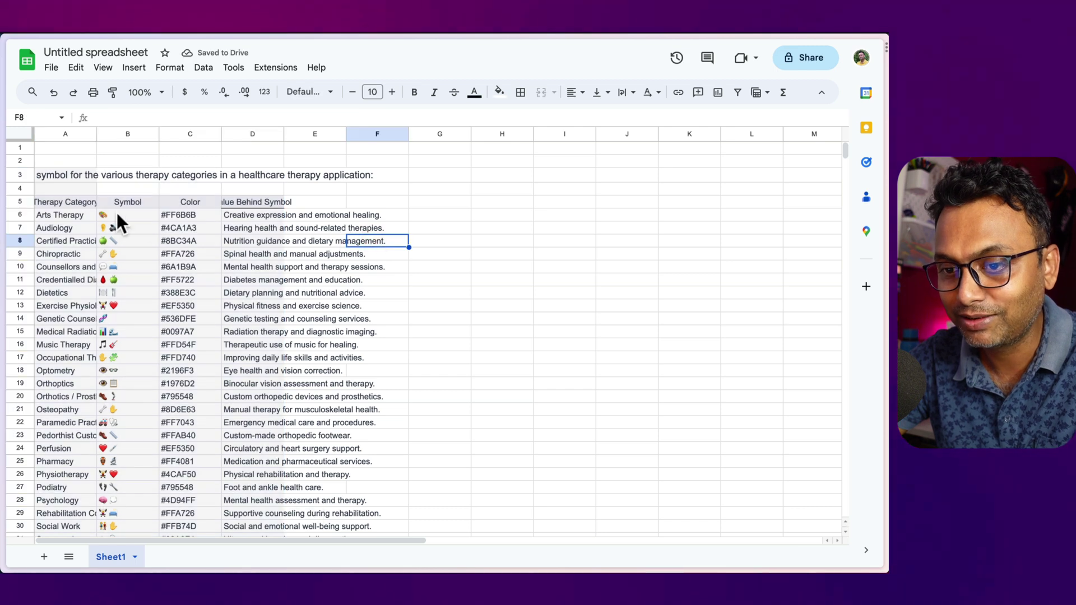
Copy the table cells from the Therapy Category header in A5 through the last Speech Pathology row
left_click(59, 200)
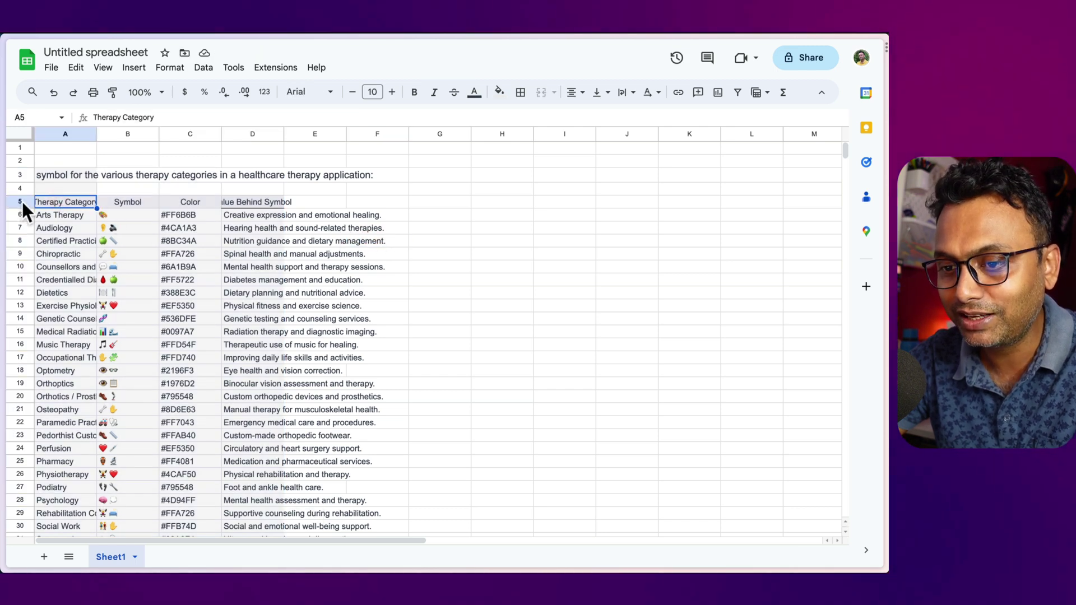
scroll(204, 241, "down", 6)
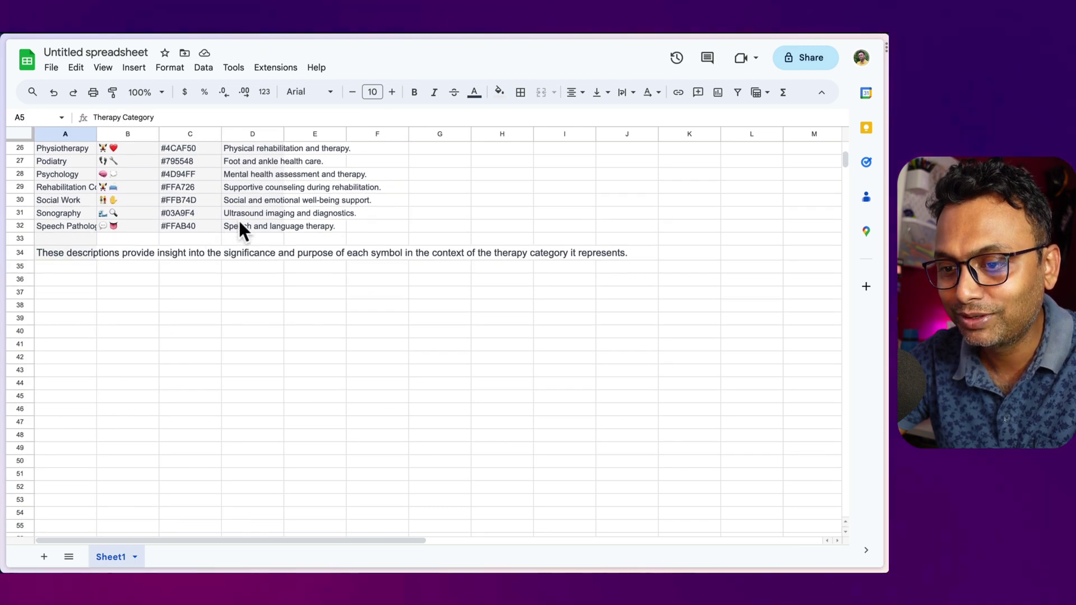
left_click(240, 226, "shift")
key("super+c")
Switch to the blank Miro board and paste the copied cells as a table
key("super+Tab")
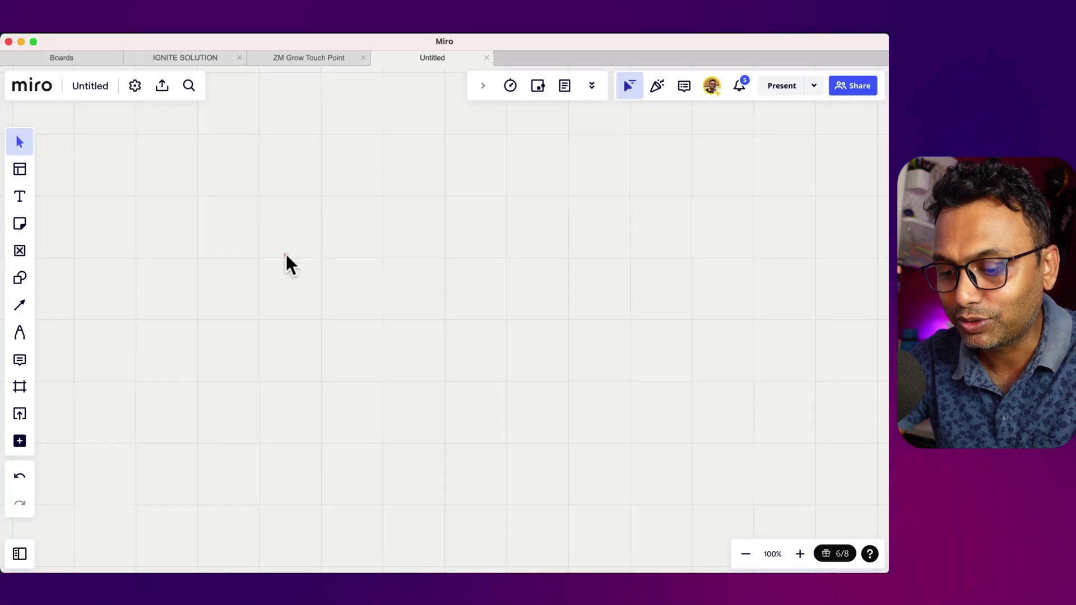
key("super+v")
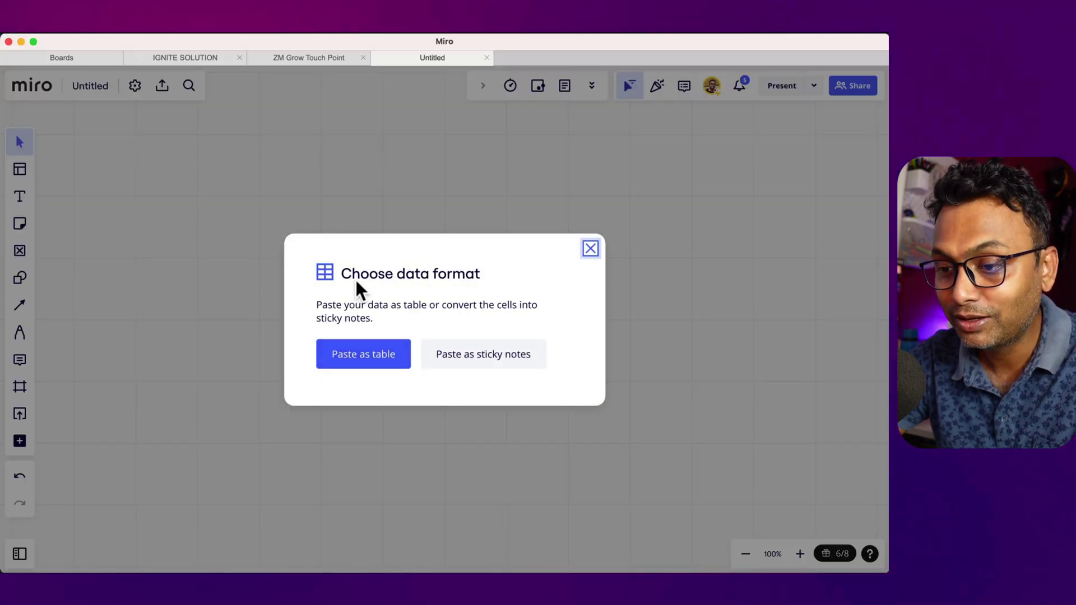
left_click(378, 353)
Reduce the height of the Arts Therapy, Audiology and Certified Practicing Nutritionist rows to fit their text
scroll(379, 353, "down", 5)
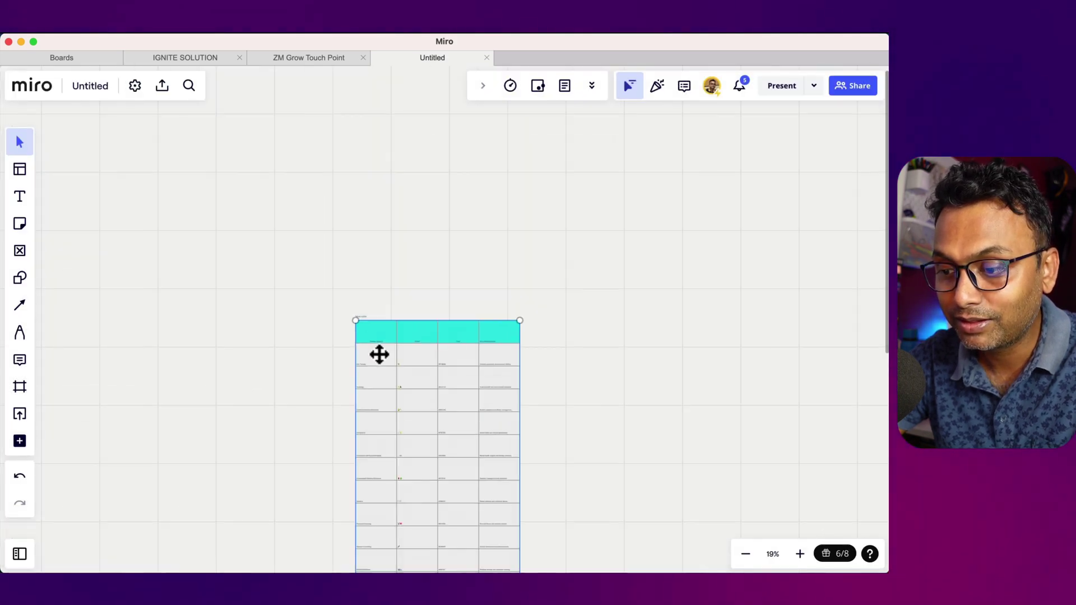
scroll(377, 353, "down", 3)
scroll(378, 353, "right", 2)
scroll(364, 301, "up", 5)
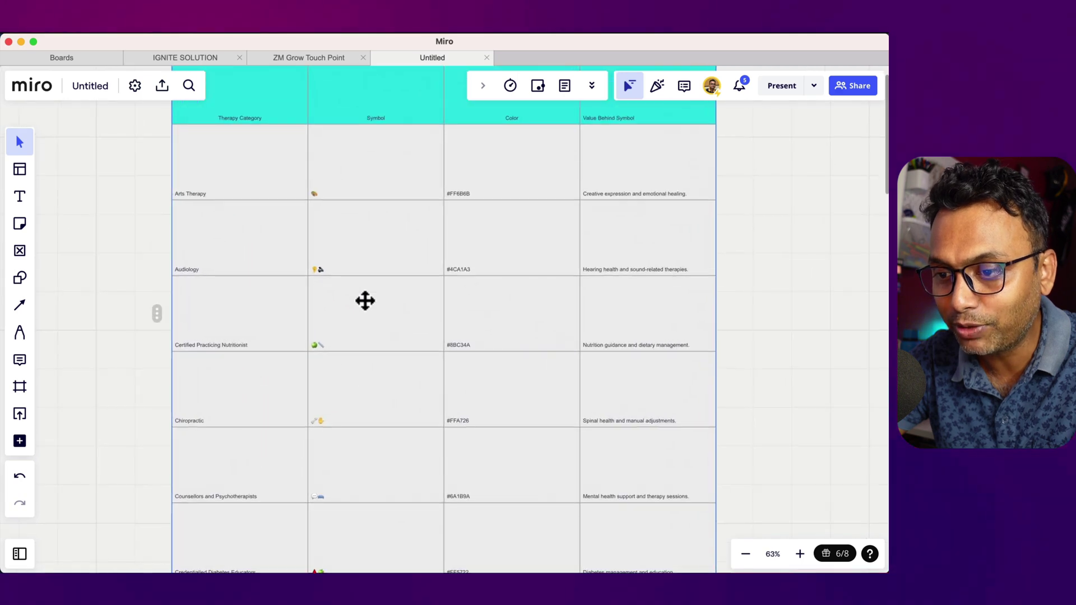
scroll(354, 191, "down", 1)
left_click_drag(352, 162, 353, 149)
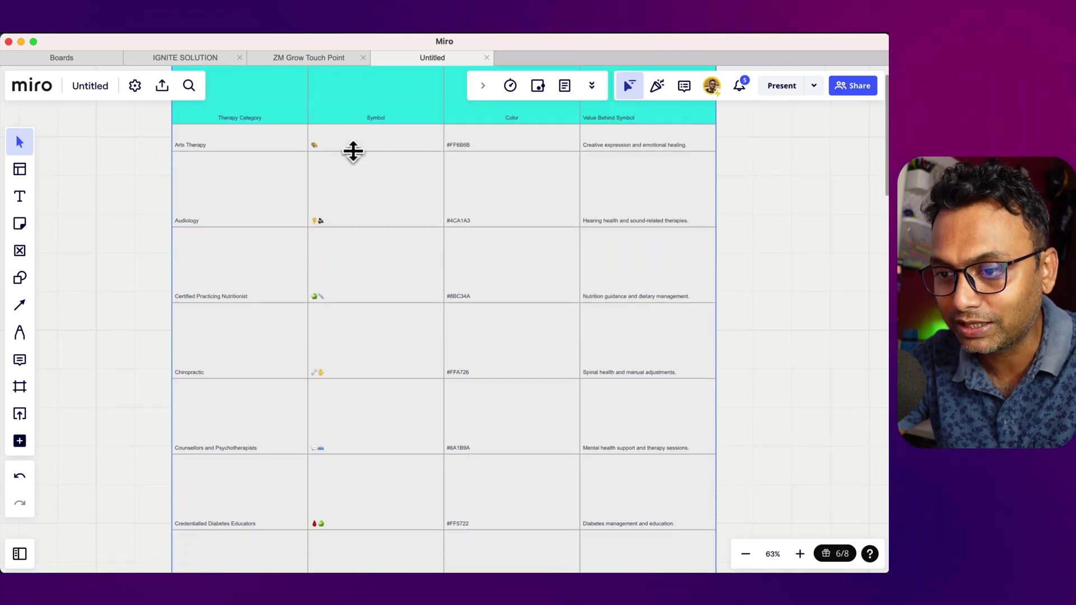
left_click_drag(361, 228, 362, 180)
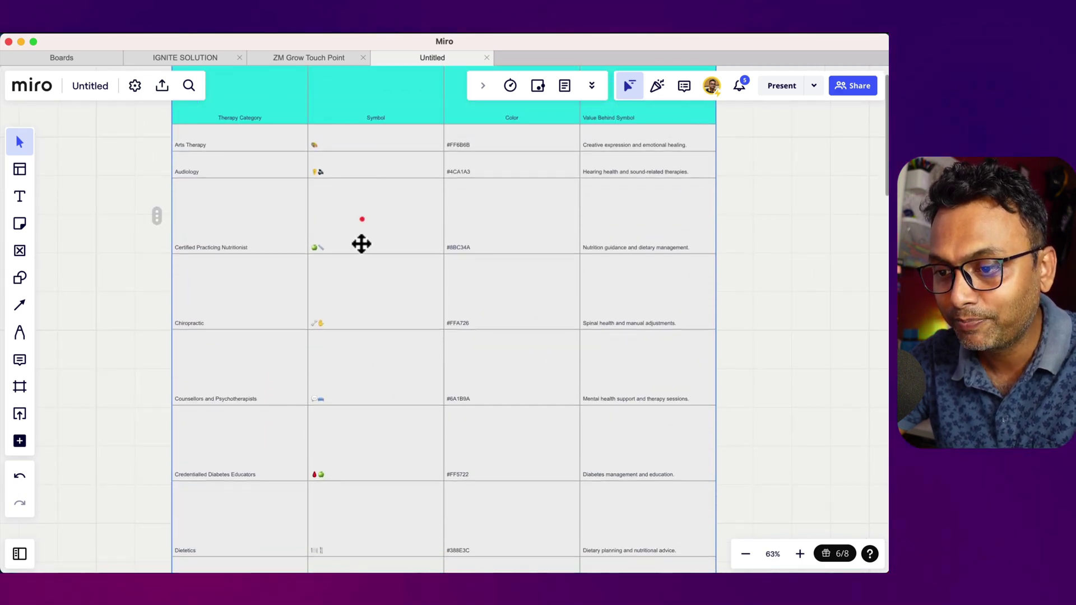
left_click_drag(361, 255, 363, 196)
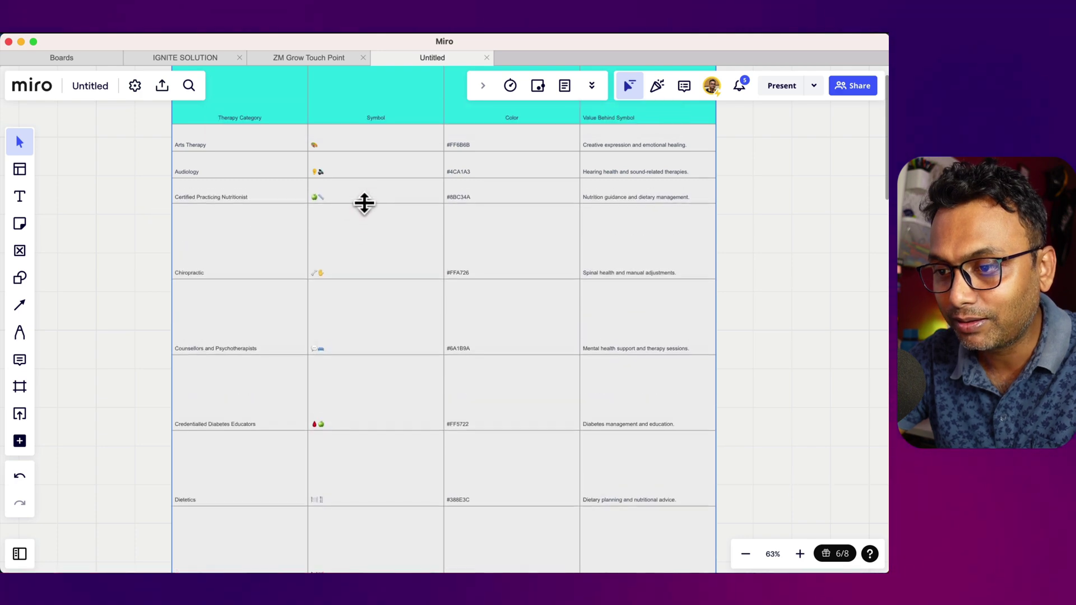
Narrow the Symbol and Color columns and reduce the height of the Chiropractic row
left_click(440, 135)
left_click_drag(436, 147, 365, 146)
left_click_drag(498, 149, 426, 149)
left_click_drag(290, 271, 284, 224)
left_click(148, 247)
Examine the table's category names, symbols, colour codes and descriptions up close
scroll(250, 267, "up", 3)
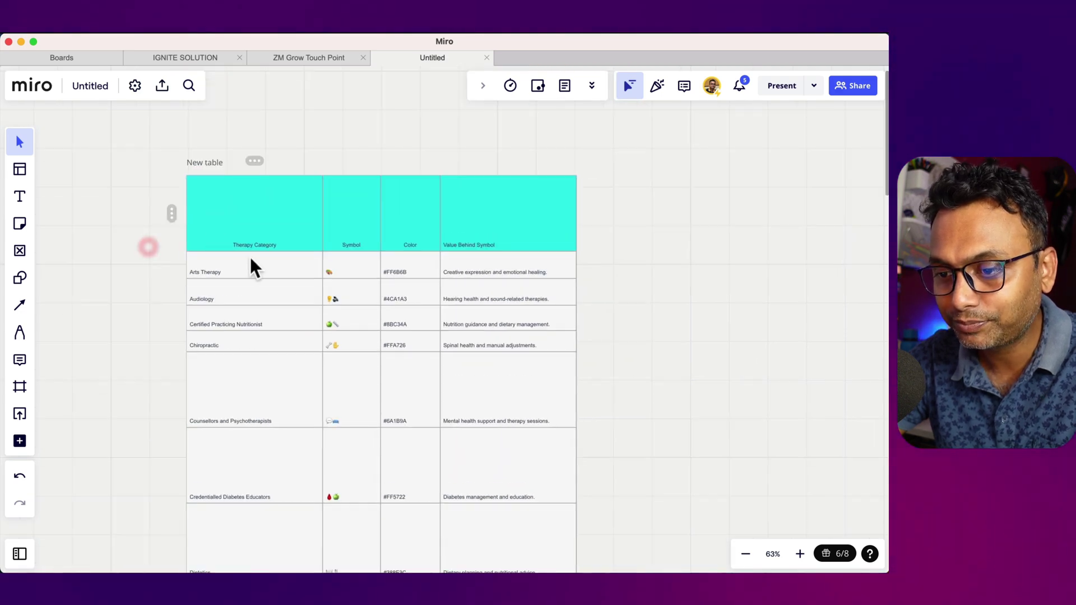
scroll(250, 266, "up", 5)
scroll(336, 264, "left", 2)
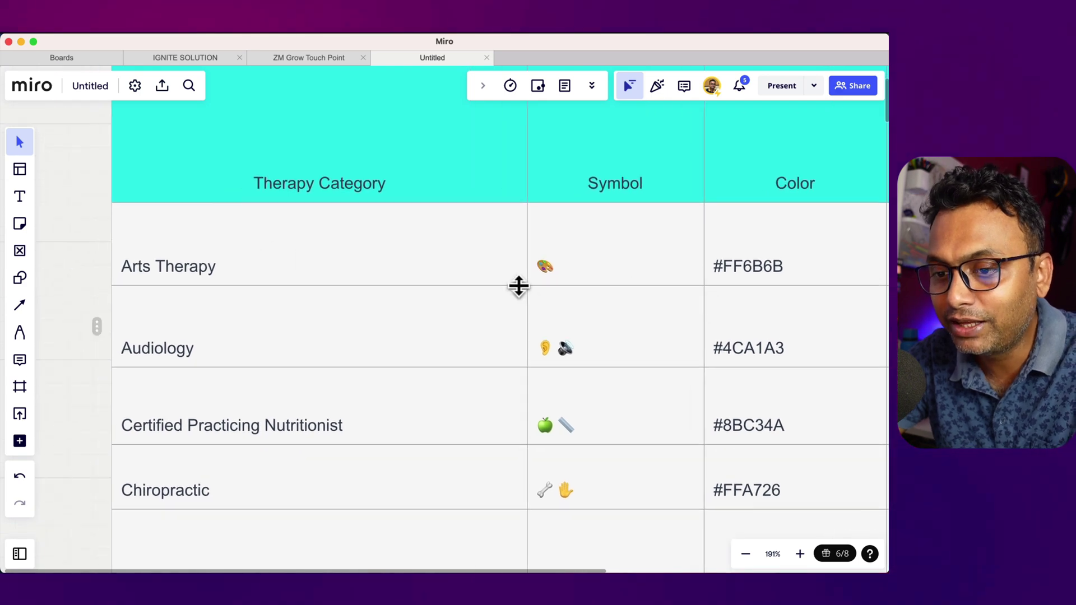
scroll(201, 274, "right", 5)
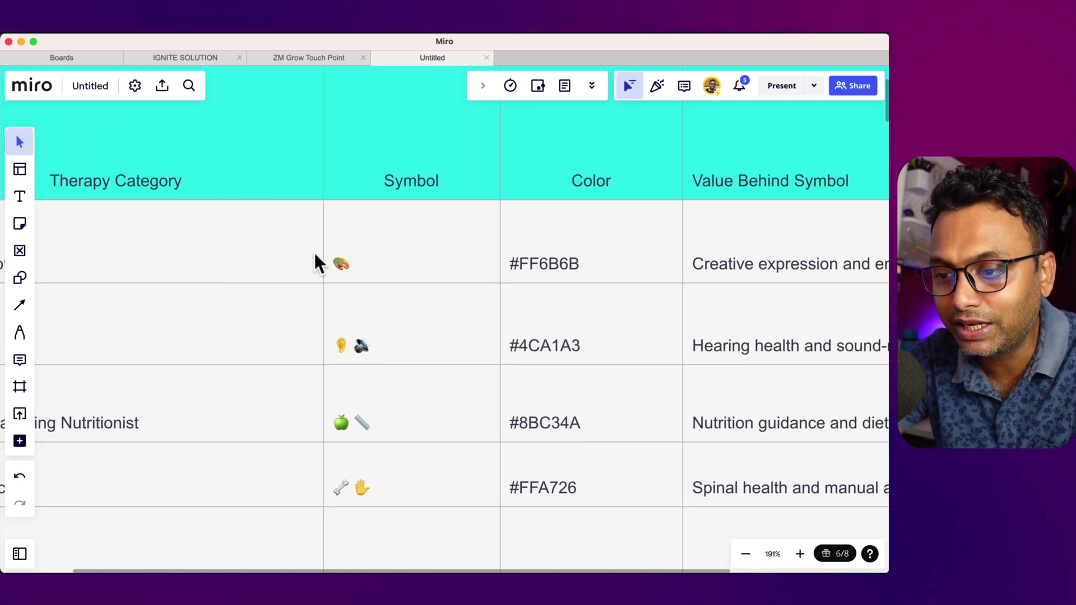
scroll(337, 264, "right", 2)
scroll(497, 267, "down", 5)
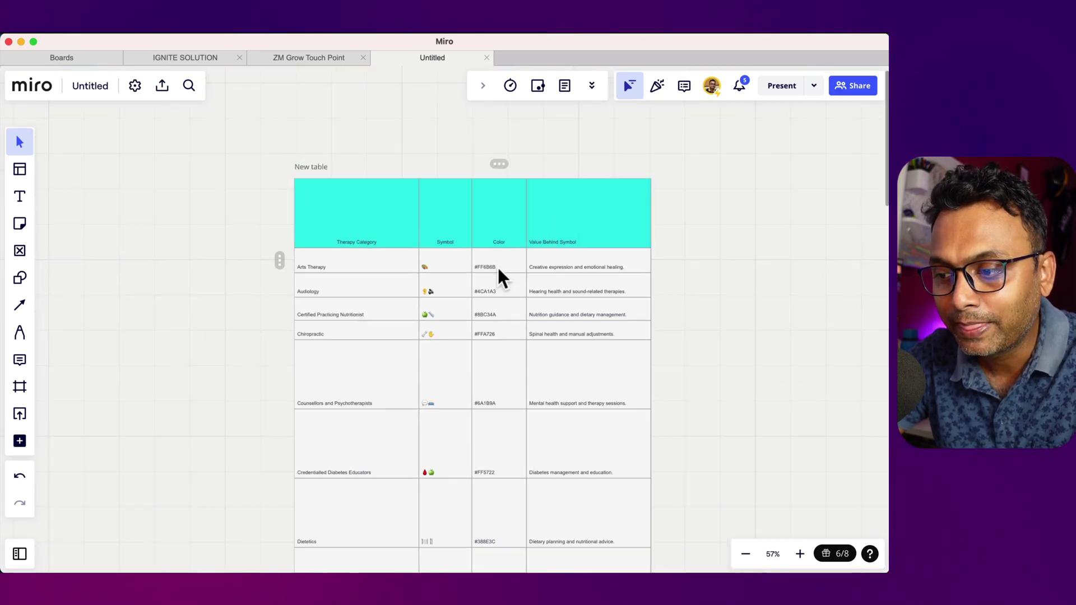
scroll(498, 268, "up", 1)
scroll(440, 246, "up", 4)
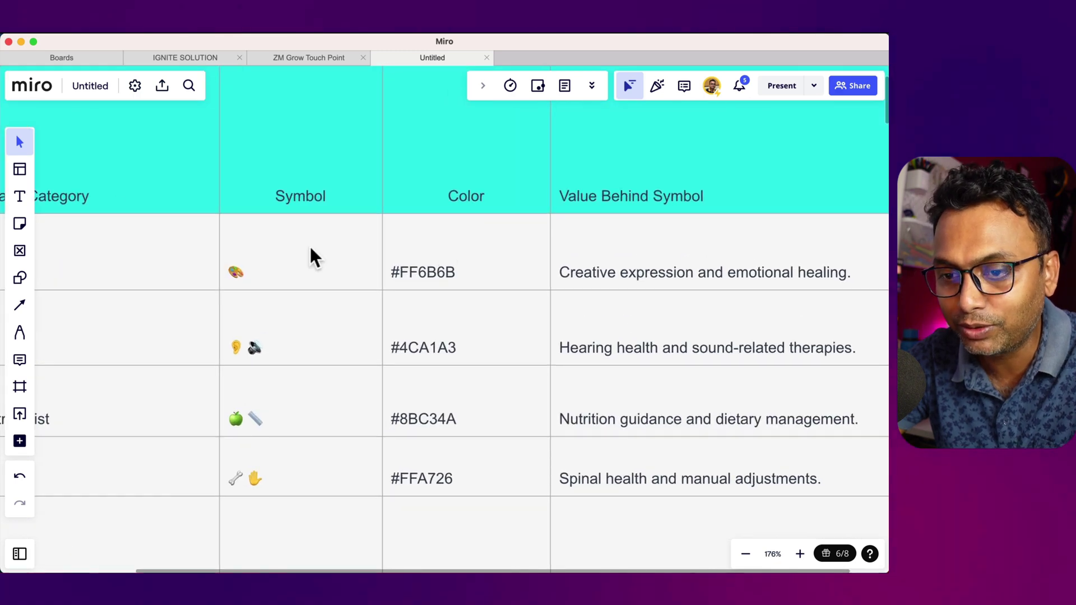
Draw a small square beside the colour code in the Arts Therapy row's Color cell
left_click(20, 278)
scroll(380, 235, "down", 2)
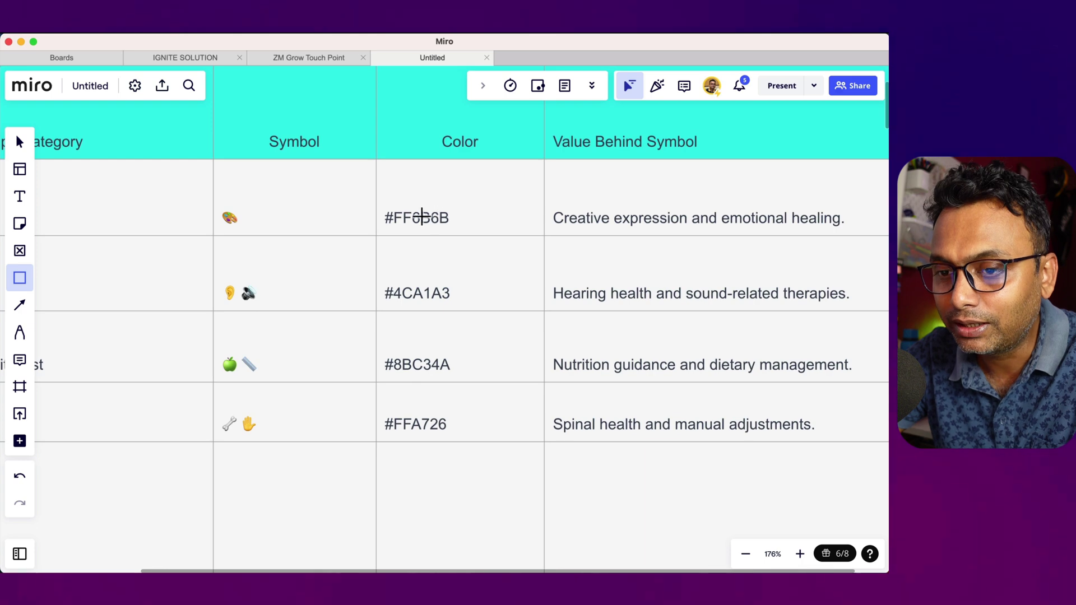
left_click_drag(494, 187, 525, 218)
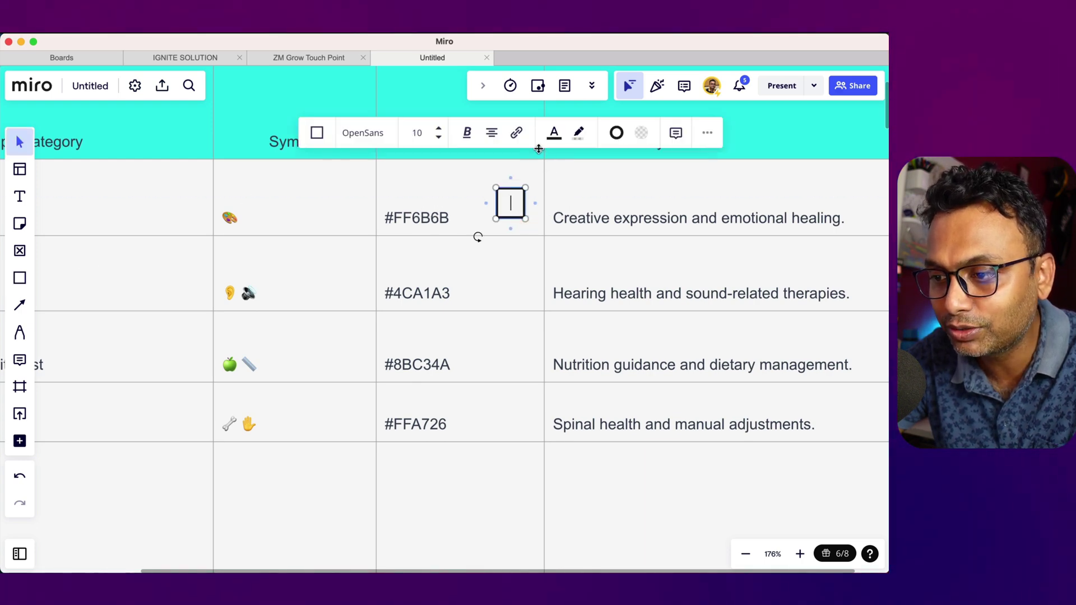
Give the small square a custom fill colour of #FF0000
left_click(642, 135)
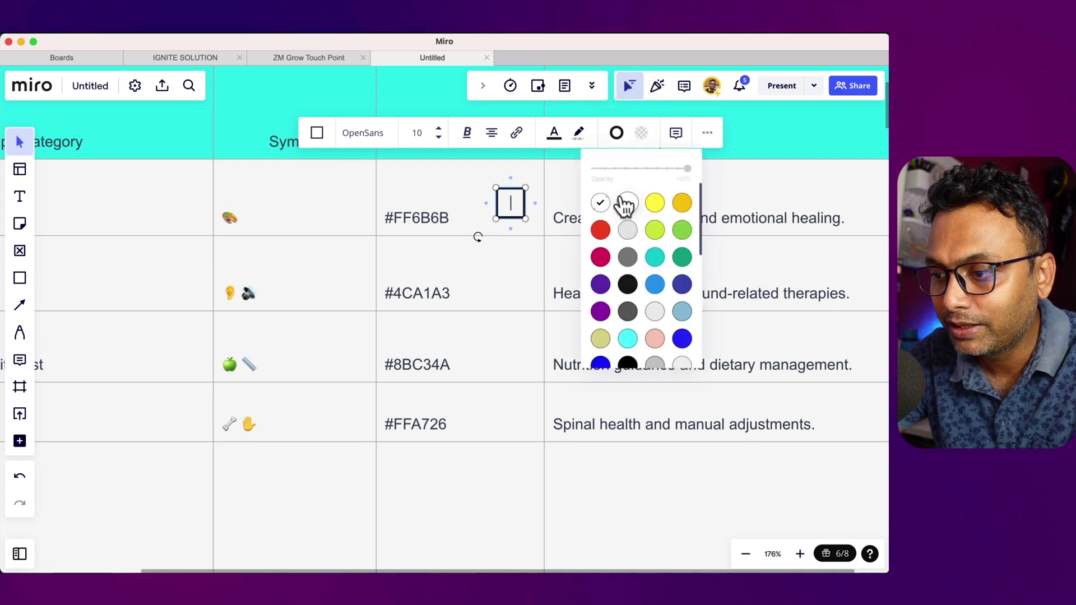
scroll(667, 350, "down", 3)
scroll(676, 359, "down", 2)
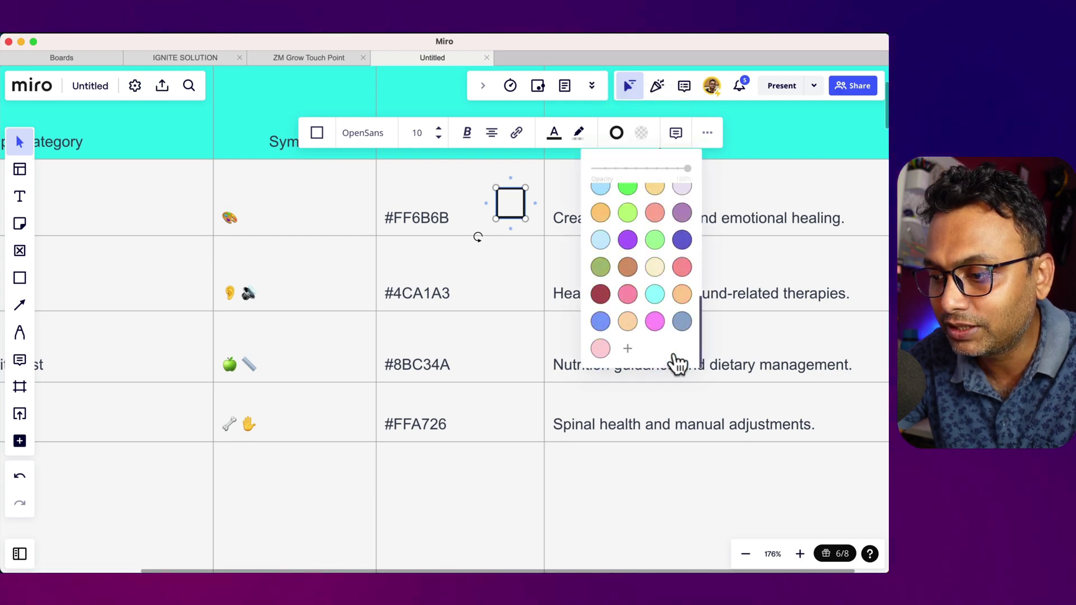
left_click(628, 349)
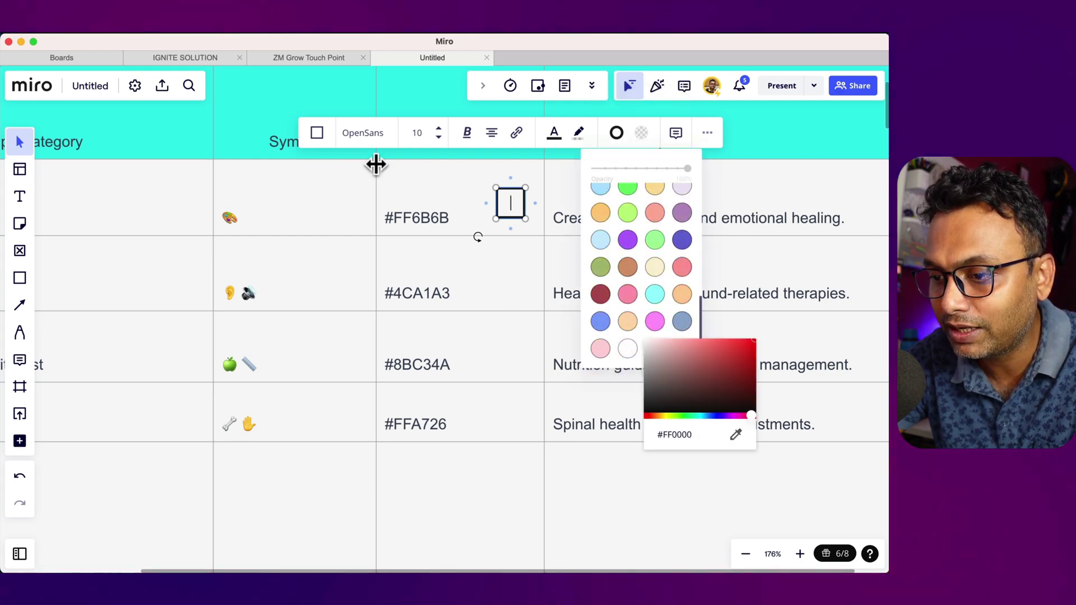
Copy the hex code FF6B6B from the Arts Therapy row's Color cell
left_click(417, 226)
left_click(418, 219)
double_click(419, 217)
key("super+c")
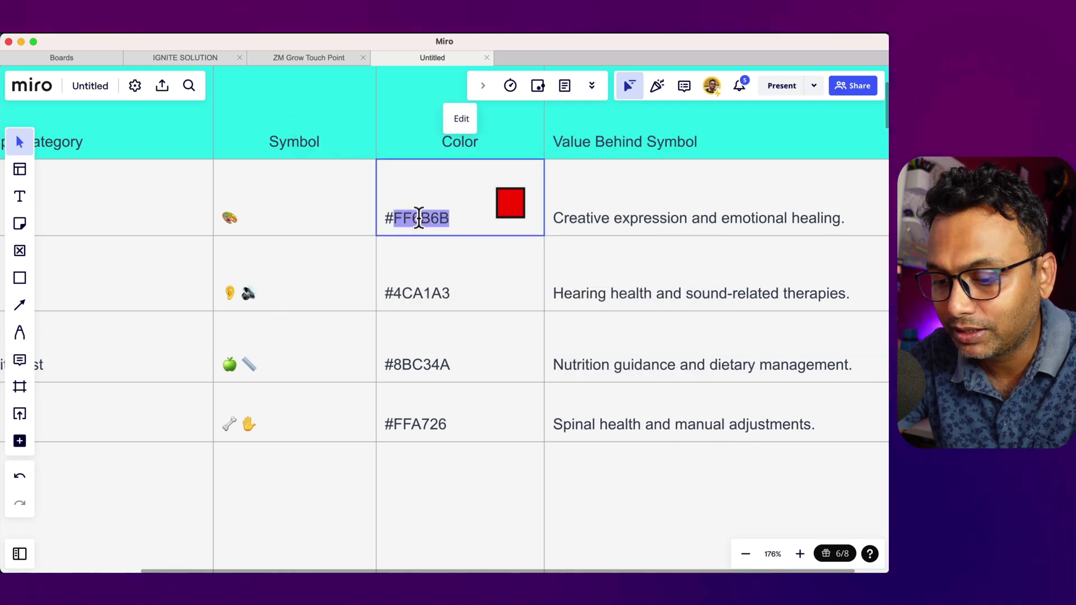
Set the square's custom fill colour to the copied code #FF6B6B and deselect it
double_click(511, 200)
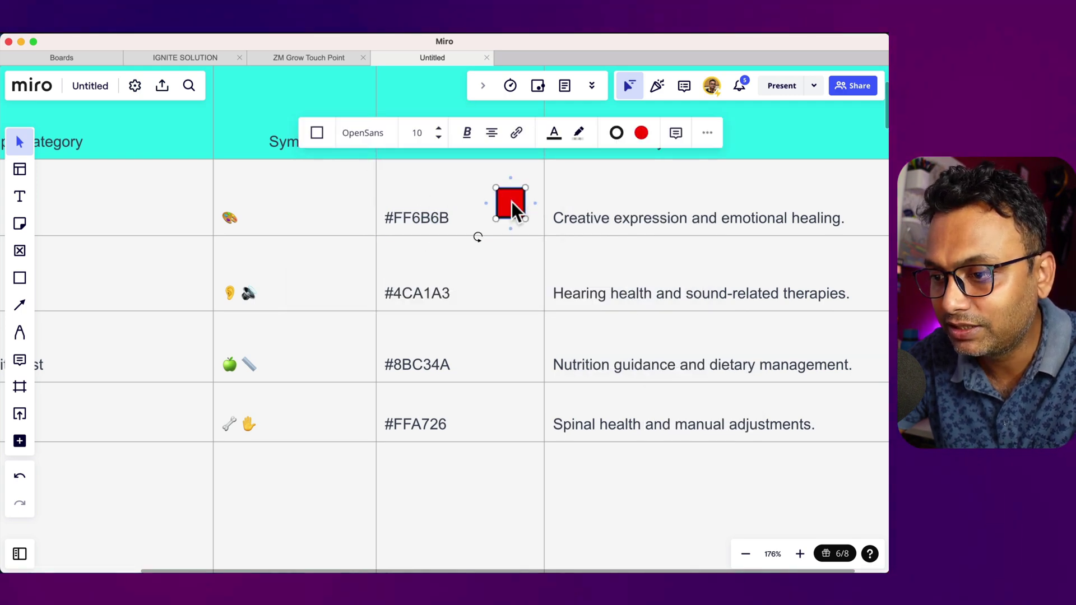
left_click(642, 134)
scroll(636, 328, "down", 3)
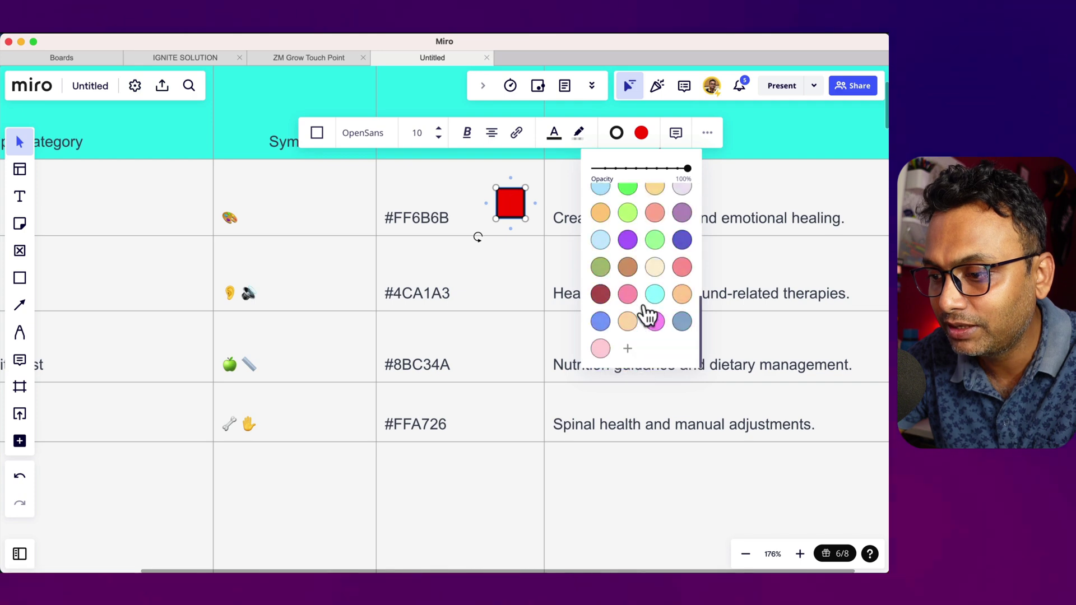
left_click(627, 350)
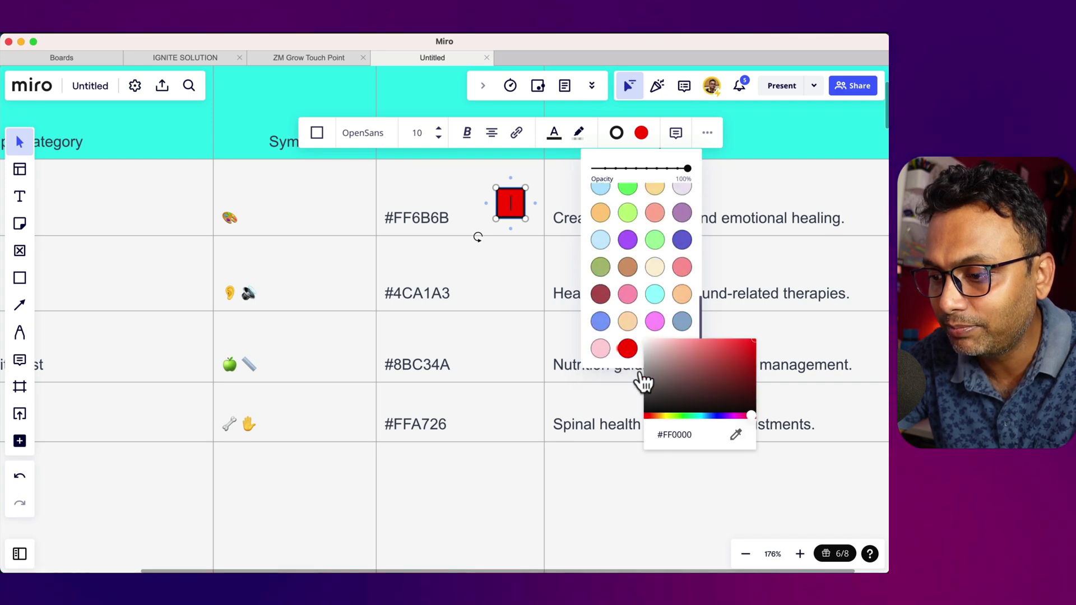
double_click(678, 437)
key("super+v")
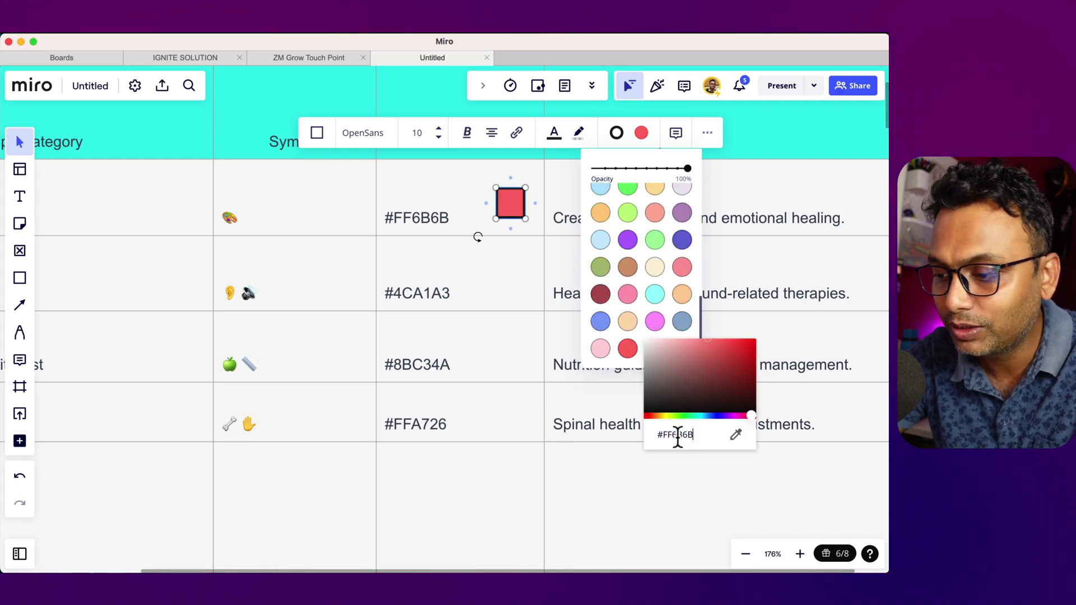
left_click(531, 288)
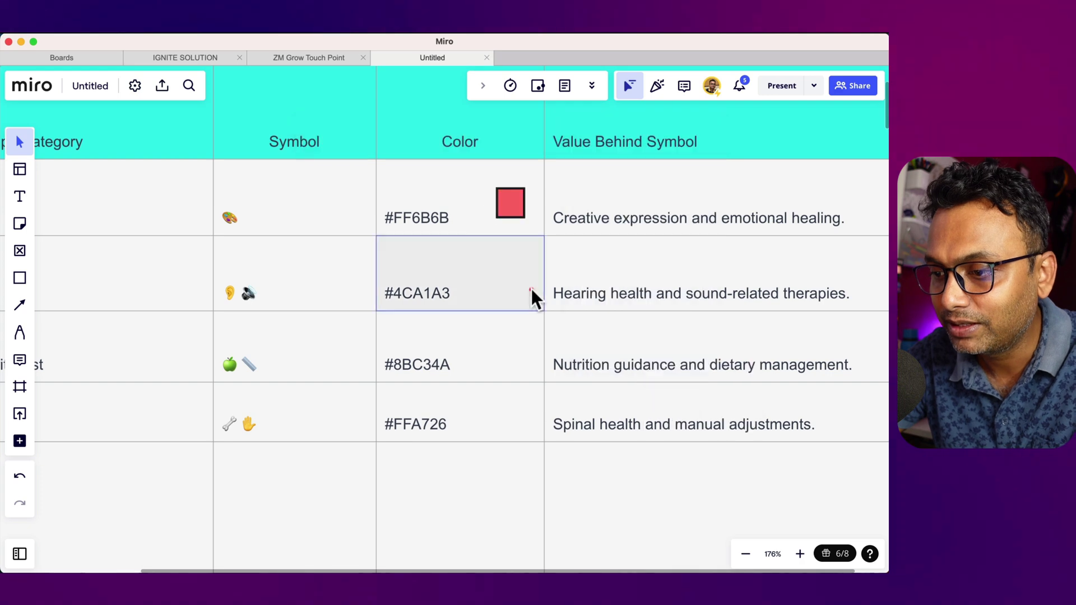
Remove the border from the red square in the Arts Therapy row's Color cell and deselect the square
left_click(520, 214)
left_click(616, 134)
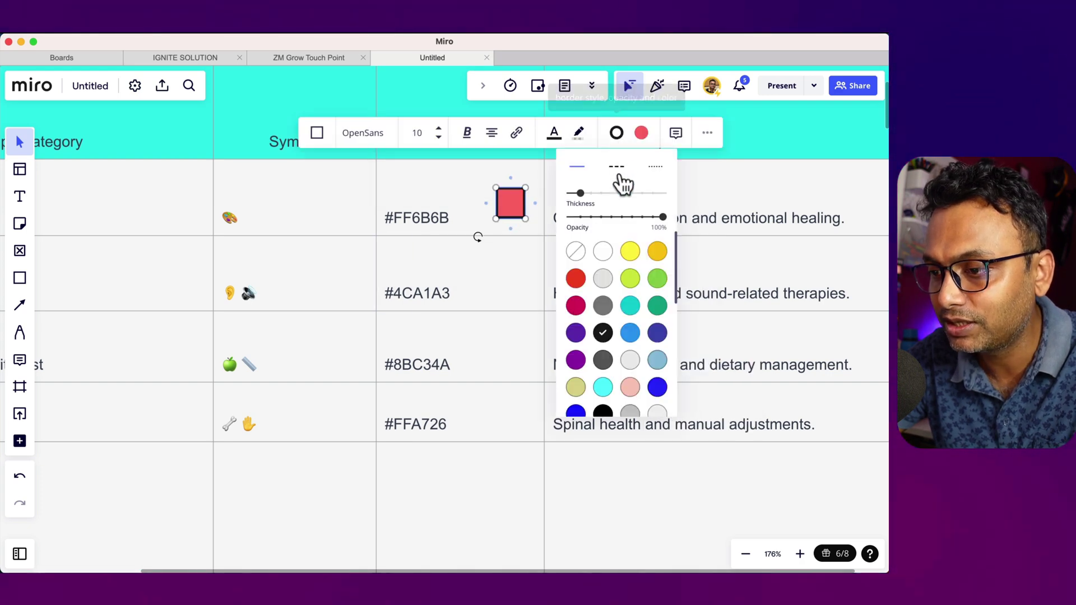
left_click(575, 251)
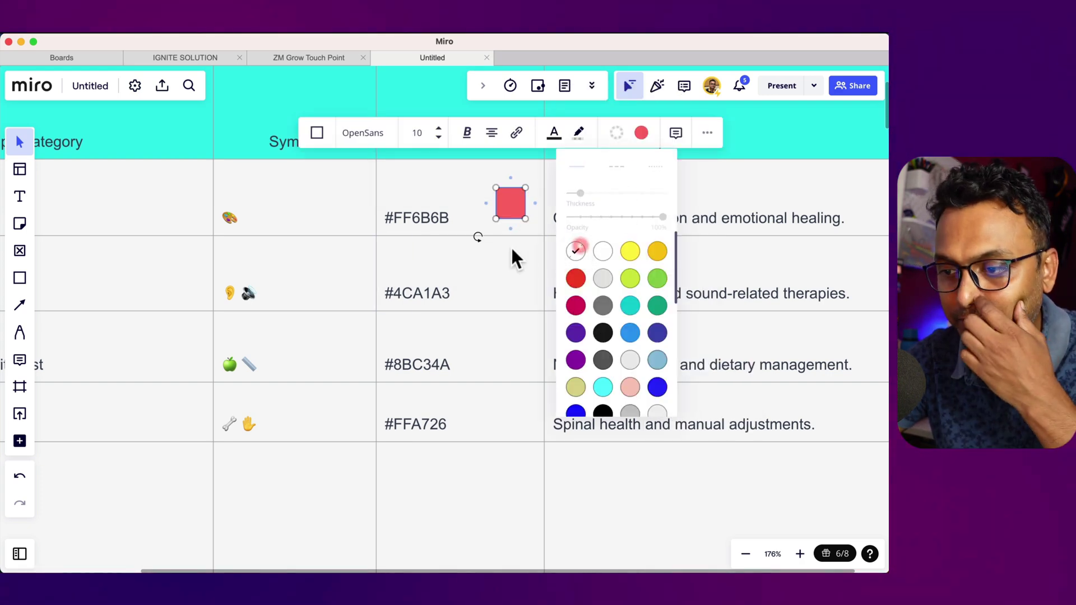
left_click(510, 247)
scroll(493, 289, "down", 2)
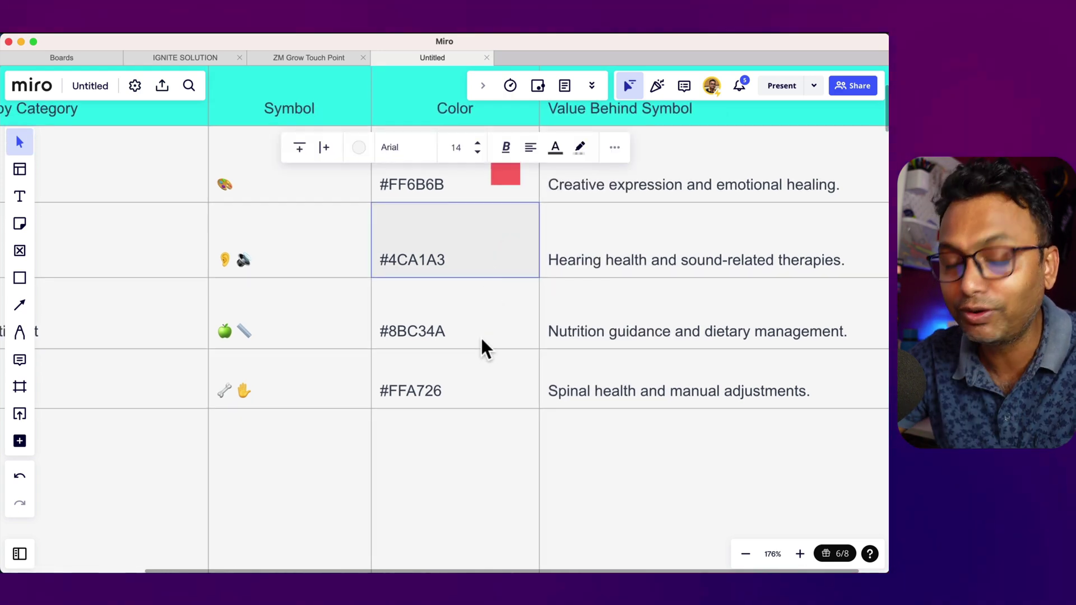
scroll(481, 338, "up", 2)
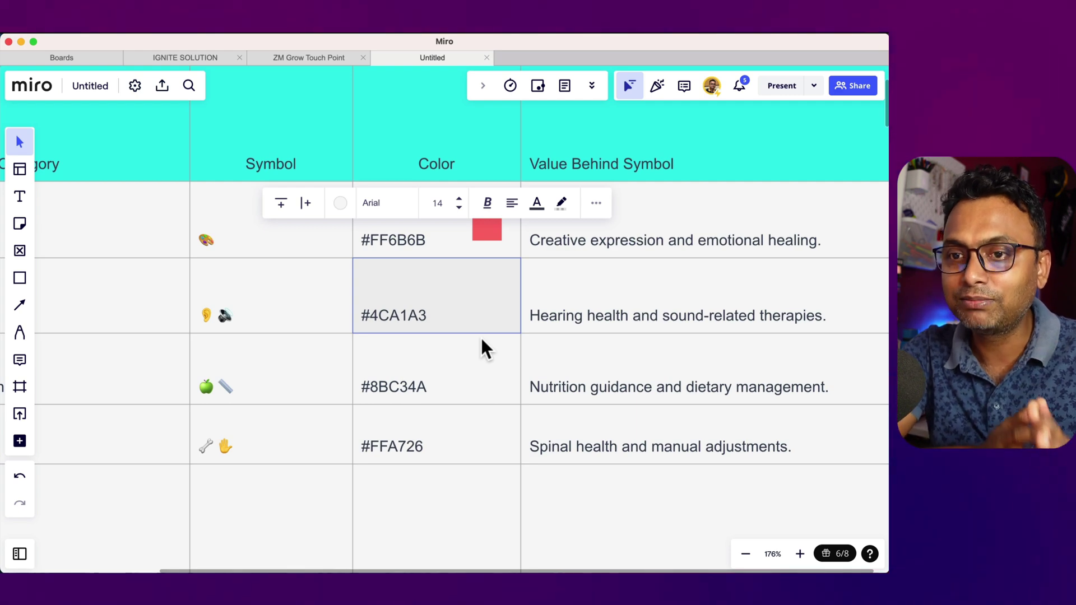
scroll(460, 280, "left", 3)
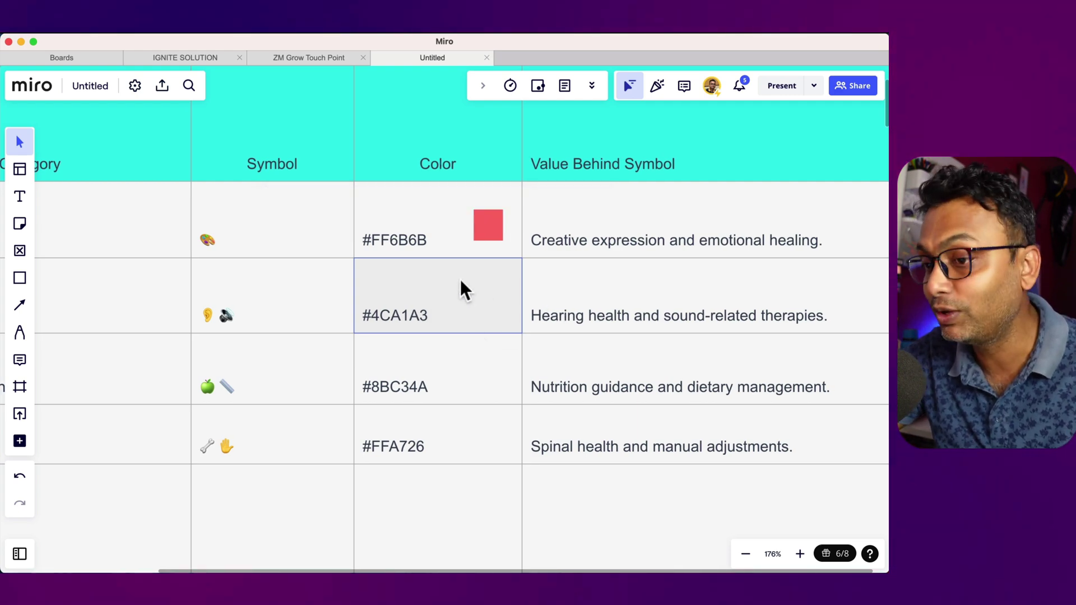
scroll(359, 241, "right", 3)
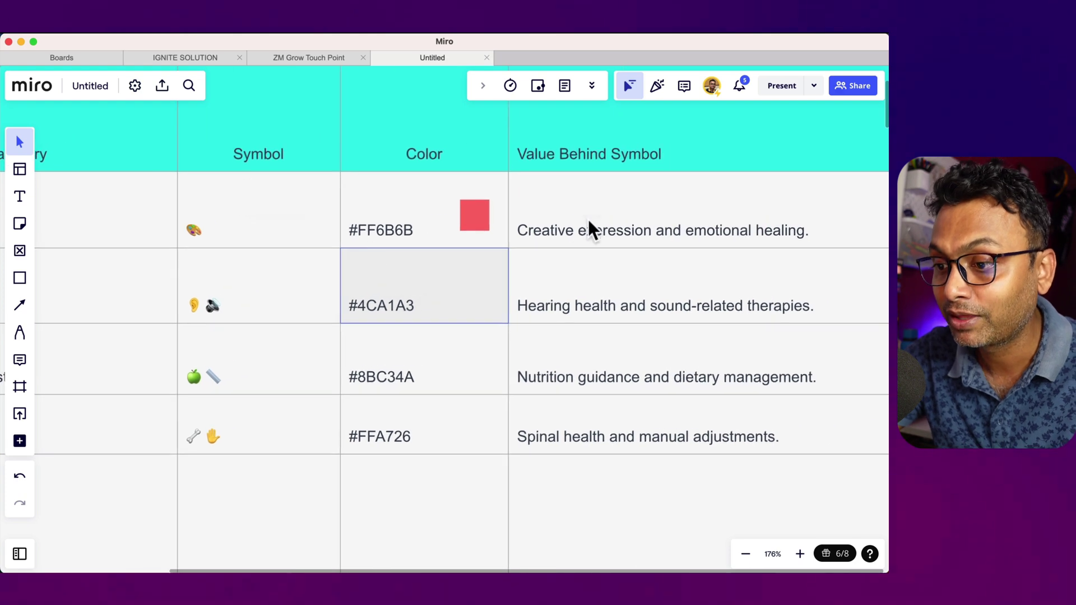
left_click(577, 230)
scroll(616, 233, "right", 2)
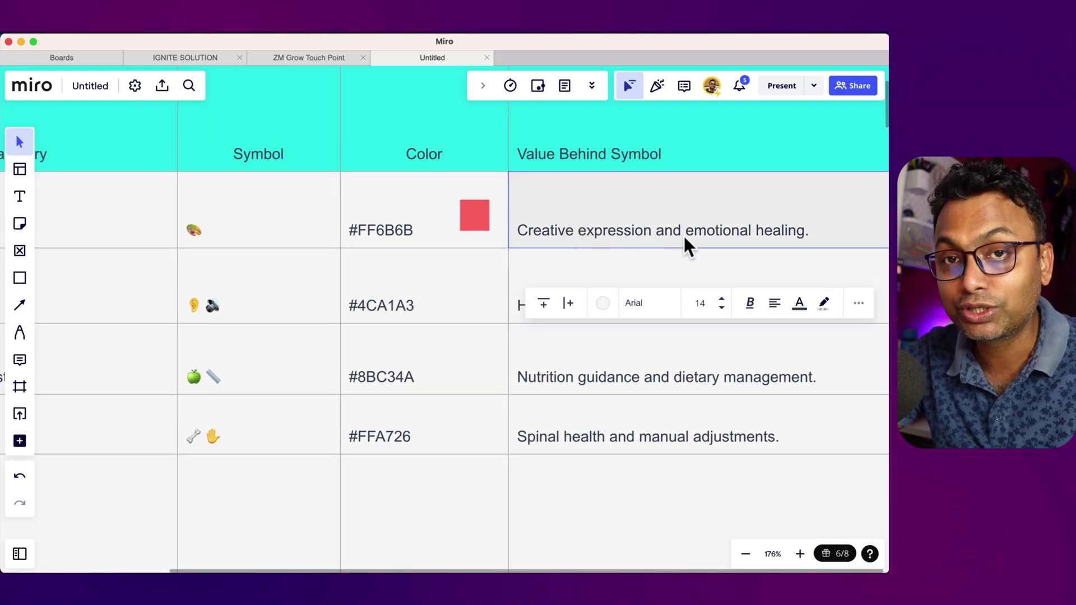
scroll(566, 235, "left", 2)
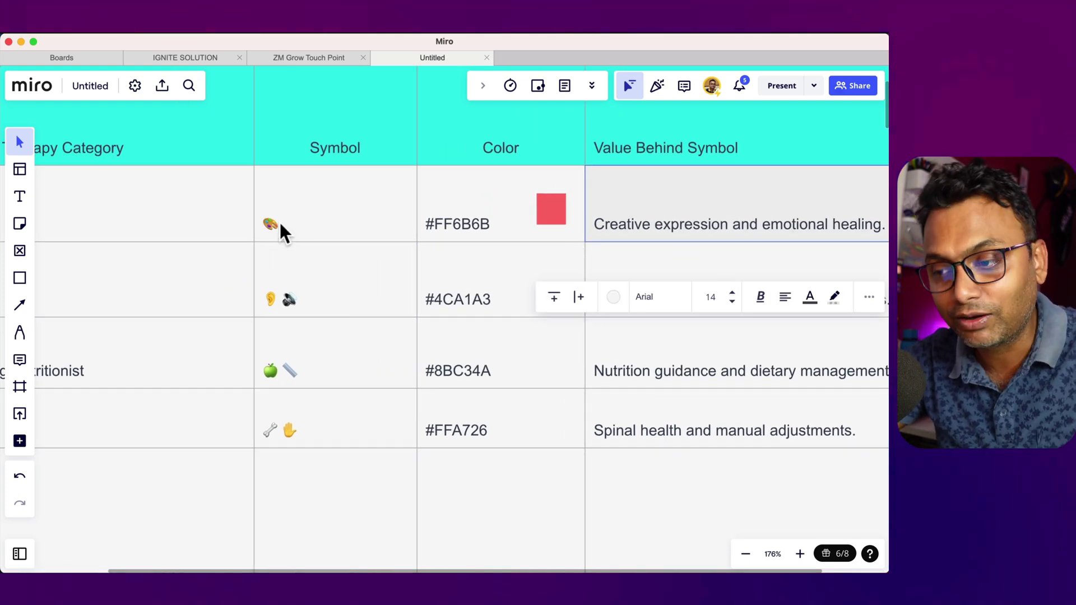
Switch to ChatGPT and send the prompt "add the thought process behind these icons and add them in a new column"
key("super+Tab")
left_click(49, 305)
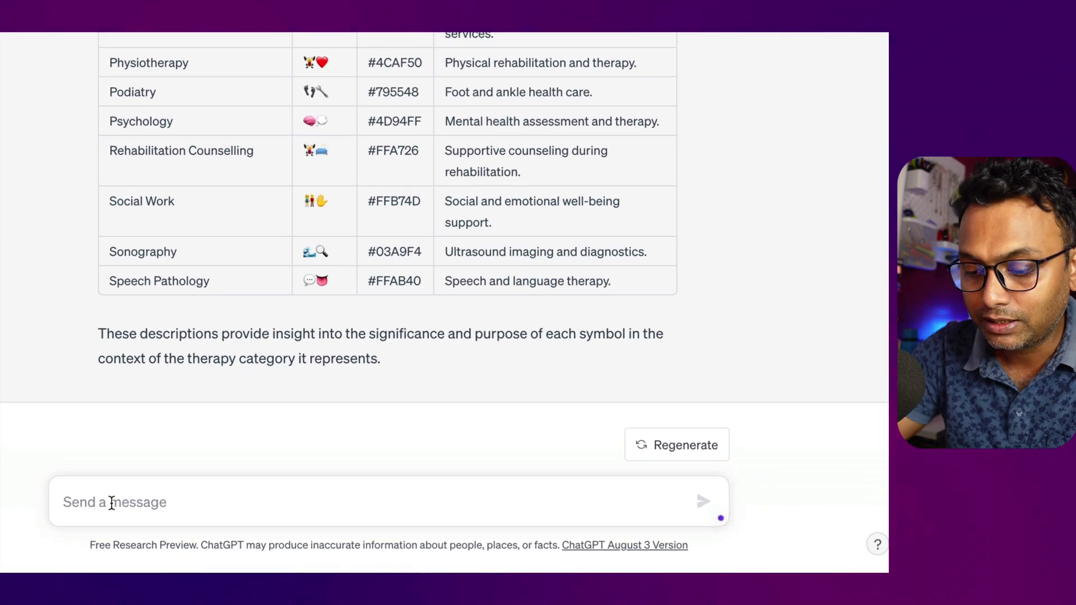
left_click(112, 504)
type("sha")
key("BackSpace")
type("add")
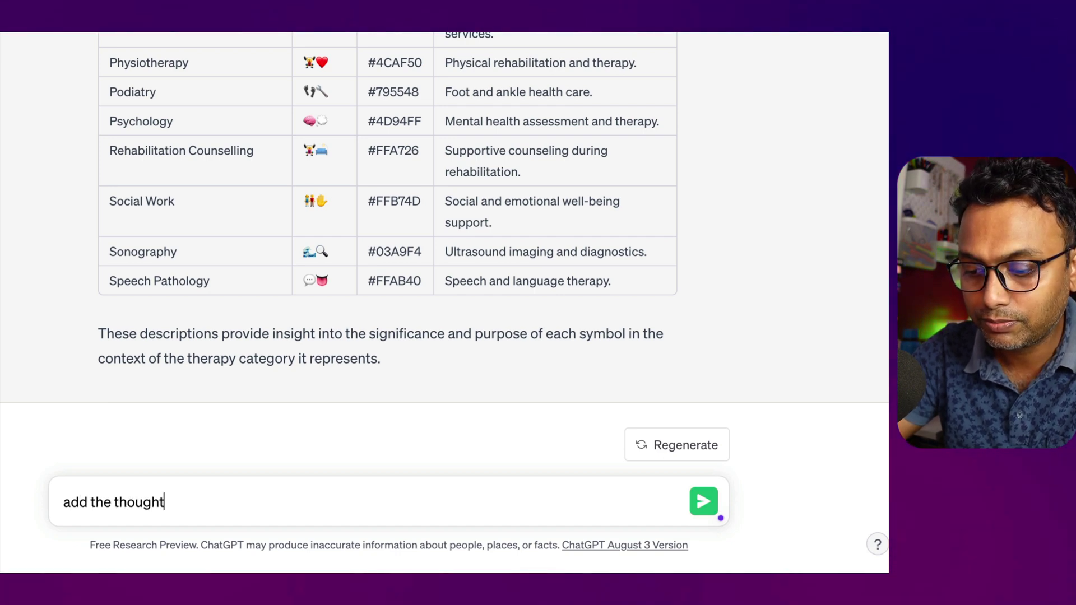
type("the thought proces")
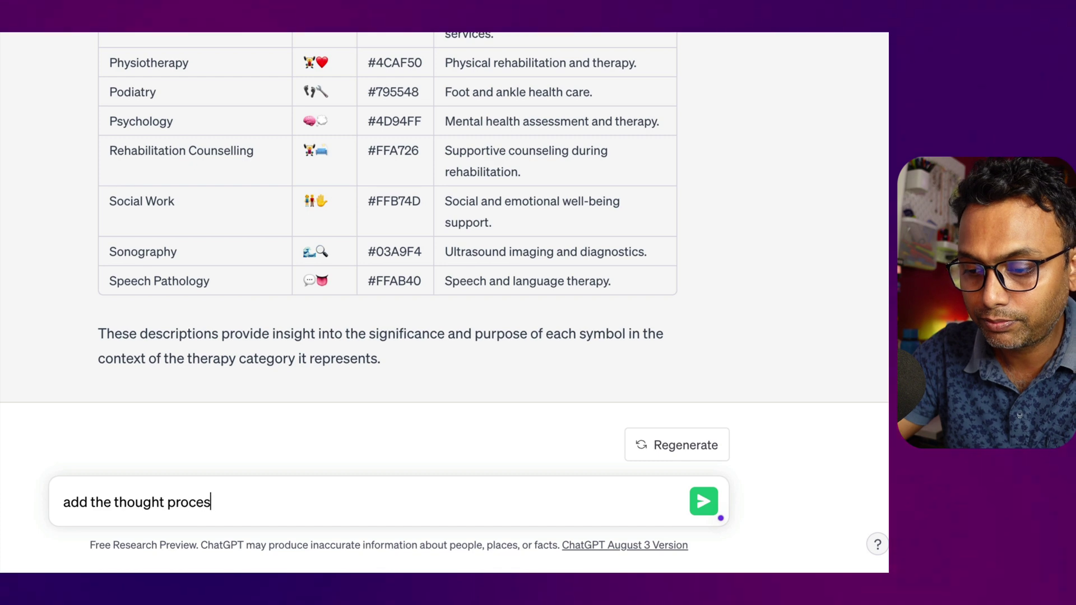
type("s begind")
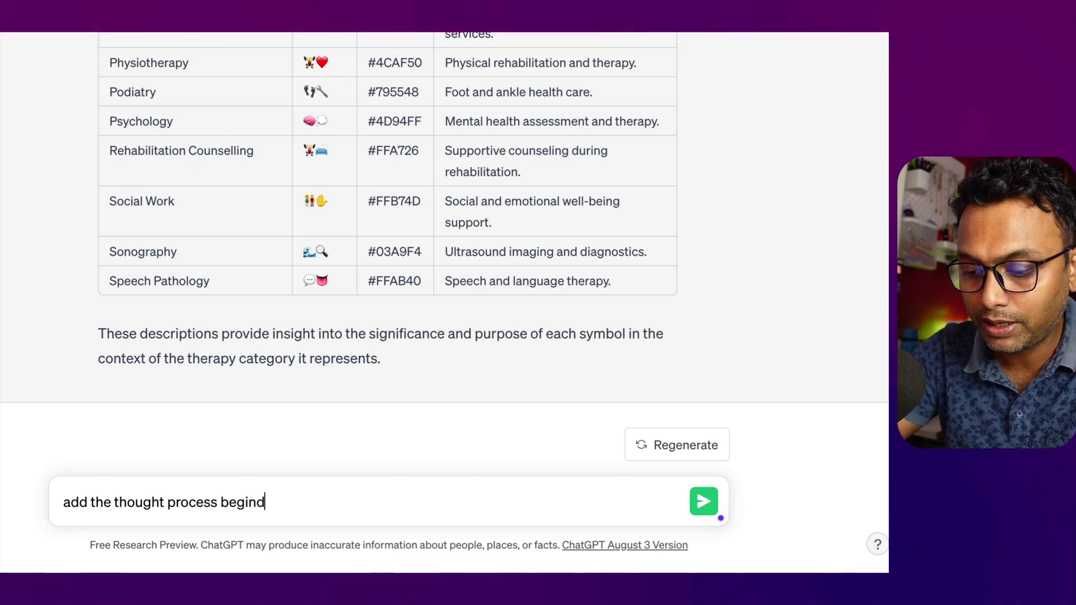
key("BackSpace")
key("BackSpace")
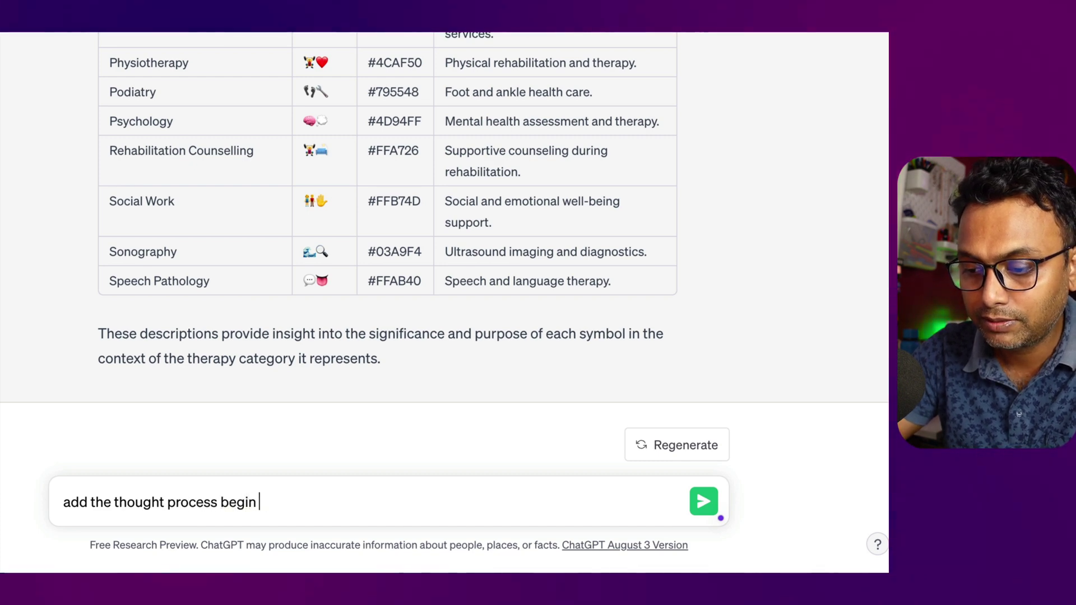
key("BackSpace")
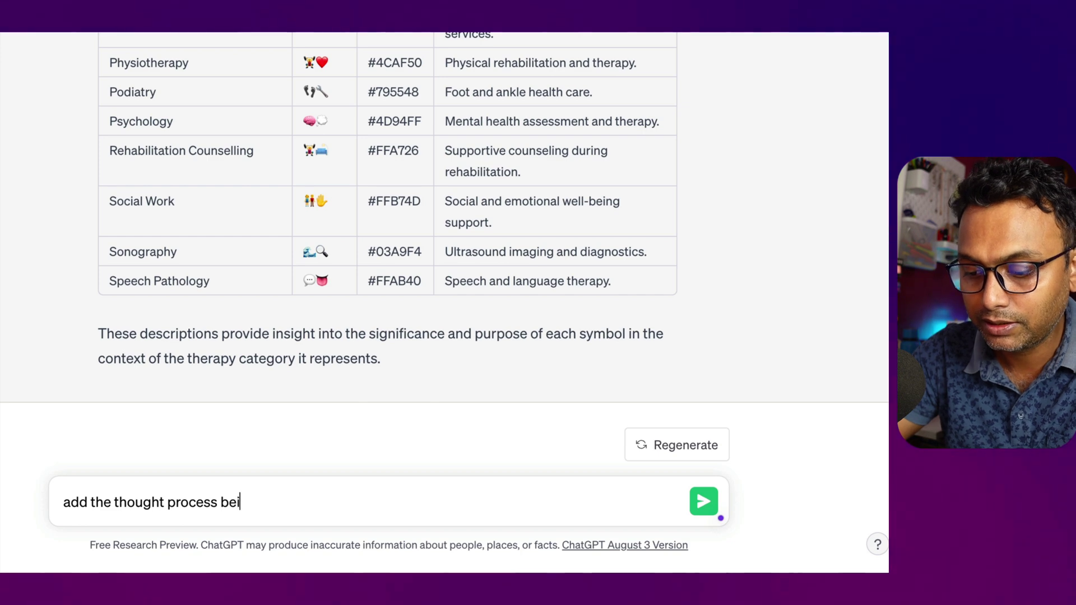
type("hind these icons and add them in a new column")
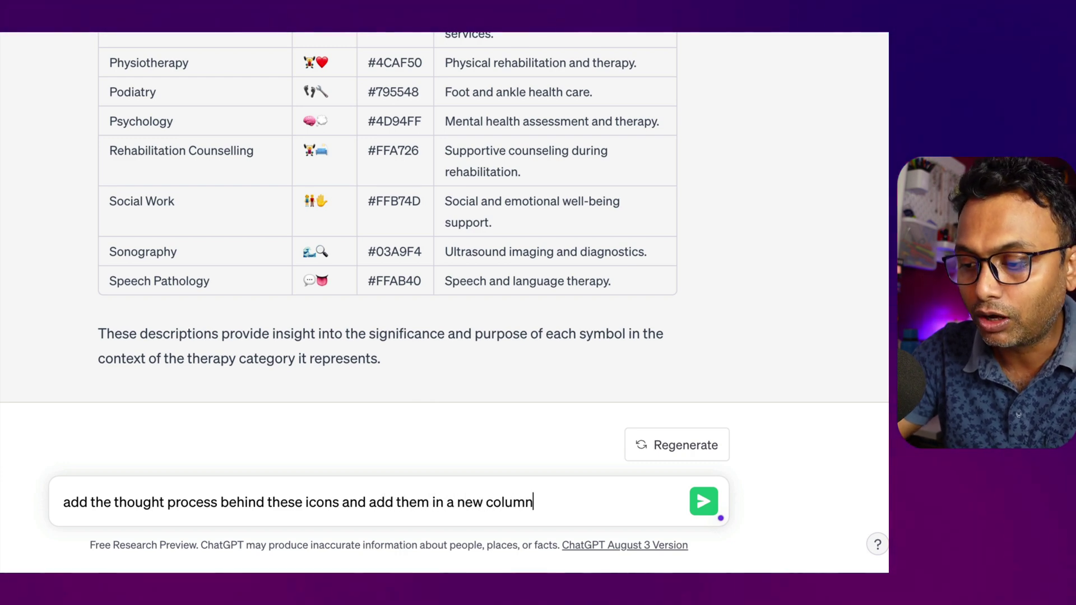
key("Return")
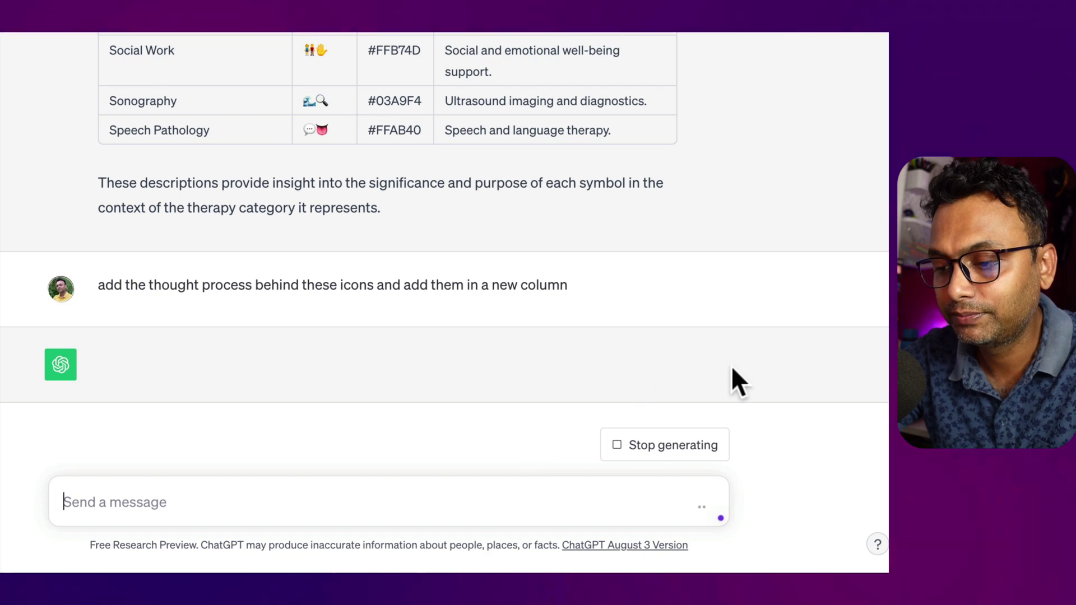